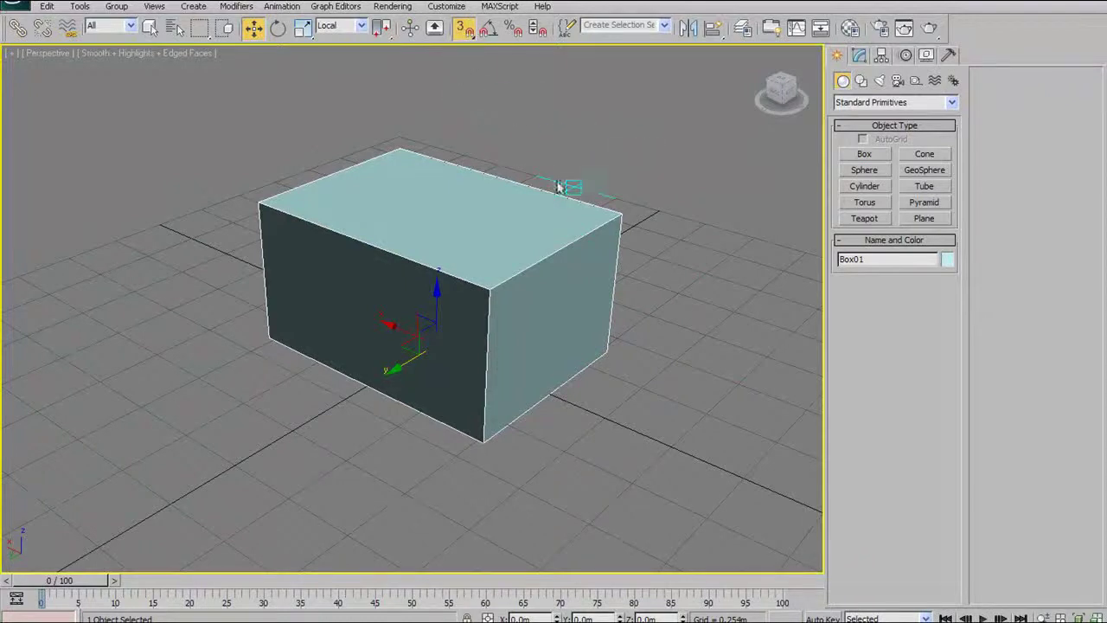
# - Turn on angle snap and try rotating the box in snapped increments, undoing the rotations
pyautogui.keyDown('alt'); pyautogui.moveTo(538, 192); pyautogui.dragTo(624, 186, button='middle'); pyautogui.keyUp('alt')
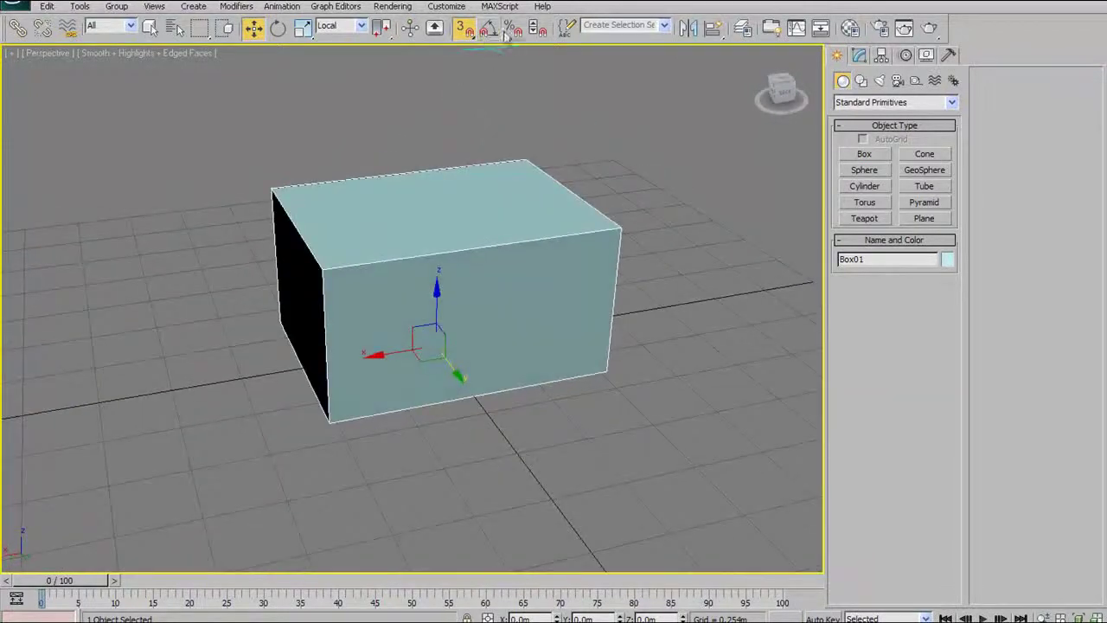
pyautogui.keyDown('alt'); pyautogui.moveTo(536, 267); pyautogui.dragTo(542, 242, button='middle'); pyautogui.keyUp('alt')
pyautogui.click(284, 30)
pyautogui.keyDown('alt'); pyautogui.moveTo(467, 317); pyautogui.dragTo(421, 291, button='middle'); pyautogui.keyUp('alt')
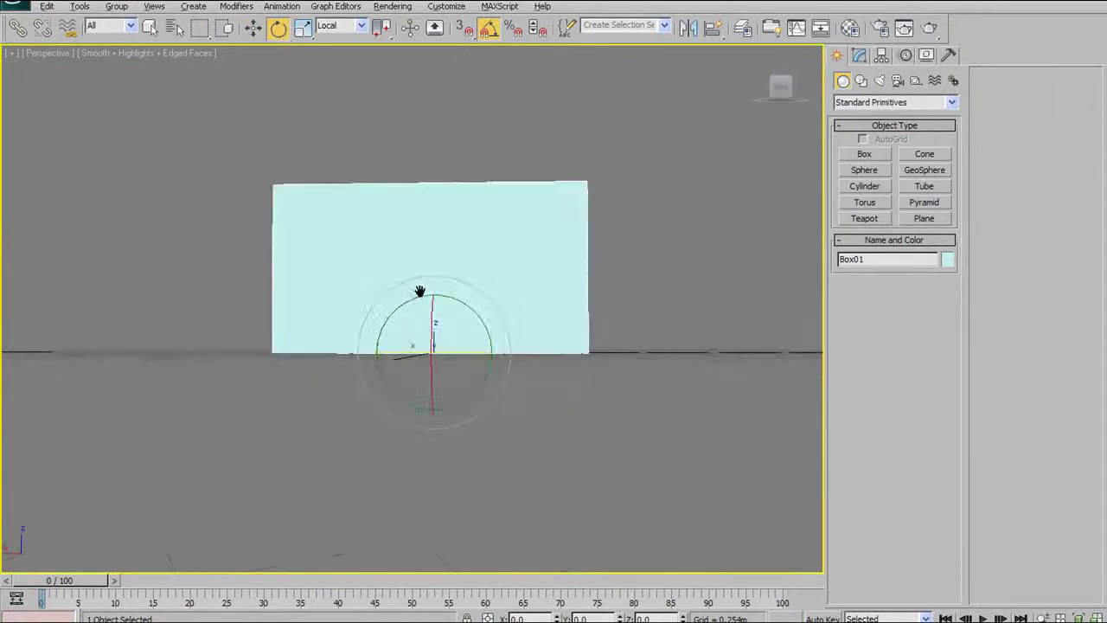
pyautogui.moveTo(420, 303); pyautogui.dragTo(490, 308)
pyautogui.keyDown('alt'); pyautogui.moveTo(490, 308); pyautogui.dragTo(535, 323, button='middle'); pyautogui.keyUp('alt')
pyautogui.moveTo(452, 351); pyautogui.dragTo(393, 341)
pyautogui.hotkey('ctrl', 'z')
pyautogui.hotkey('ctrl', 'z')
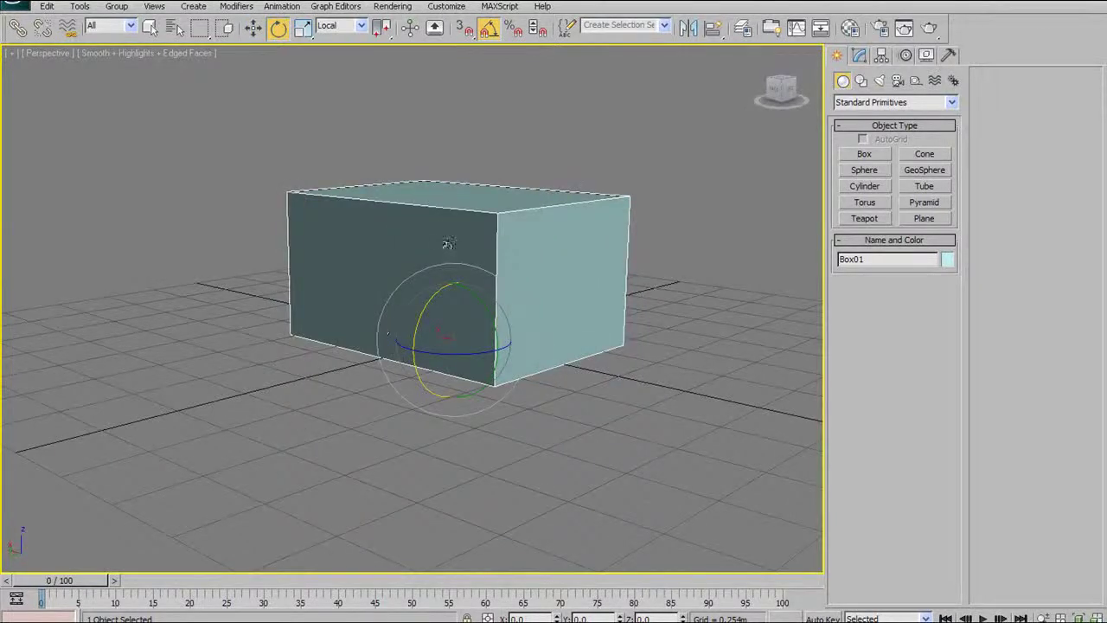
# - Try rotating the box about its X axis to about 175 degrees with angle snap on
pyautogui.keyDown('alt'); pyautogui.moveTo(423, 284); pyautogui.dragTo(462, 271, button='middle'); pyautogui.keyUp('alt')
pyautogui.moveTo(442, 296); pyautogui.dragTo(539, 188)
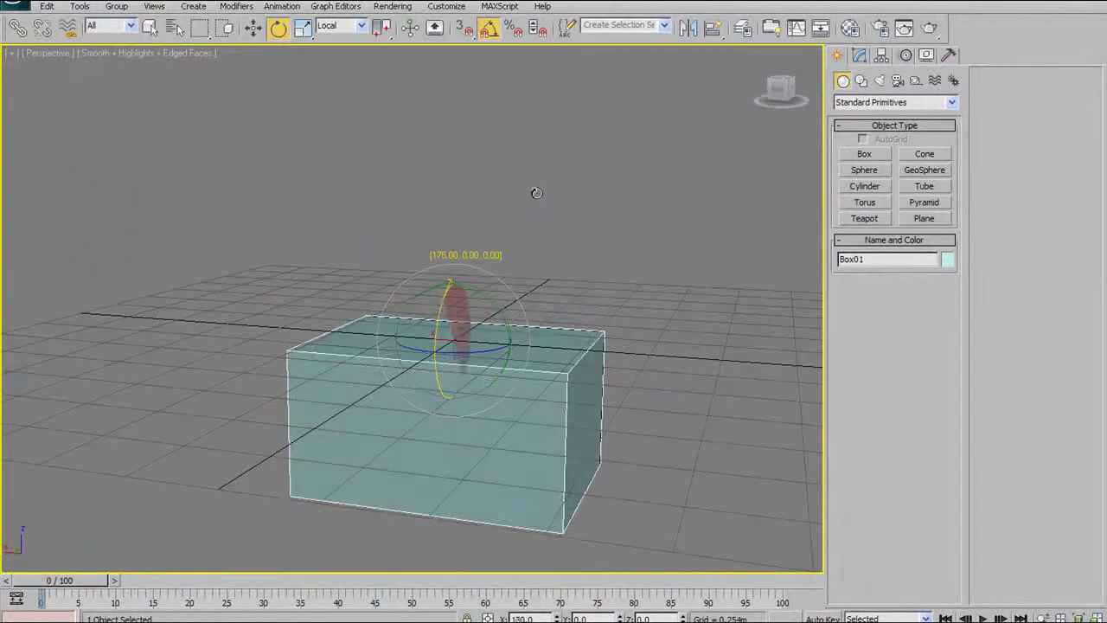
pyautogui.moveTo(536, 191); pyautogui.dragTo(533, 187)
# - Turn off angle snap and try rotating the box freely about its X axis
pyautogui.click(488, 28)
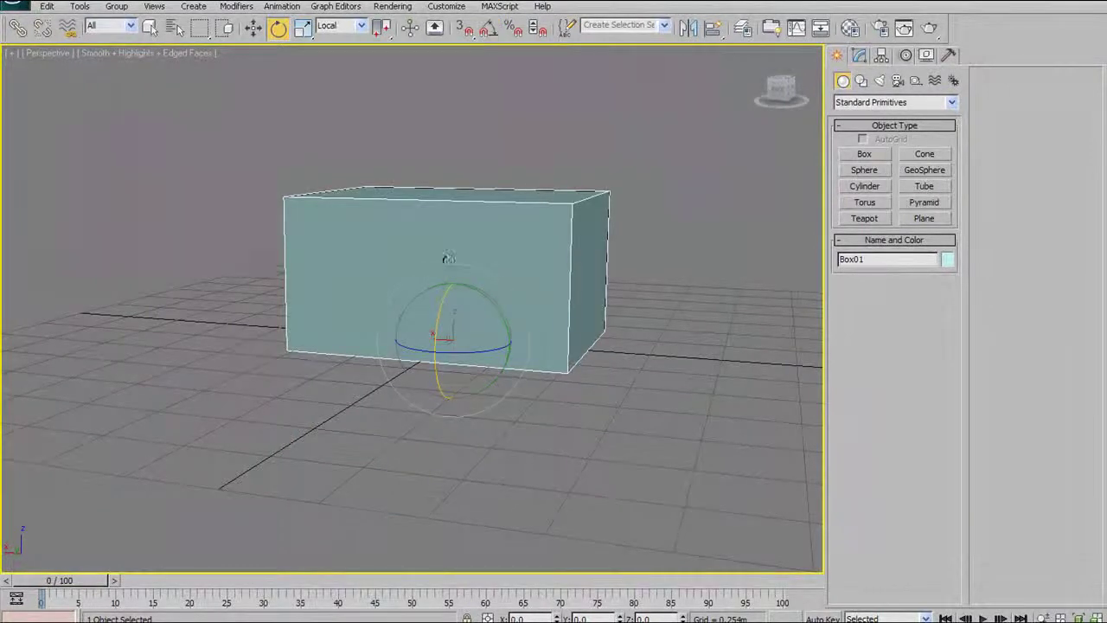
pyautogui.moveTo(442, 296); pyautogui.dragTo(513, 77)
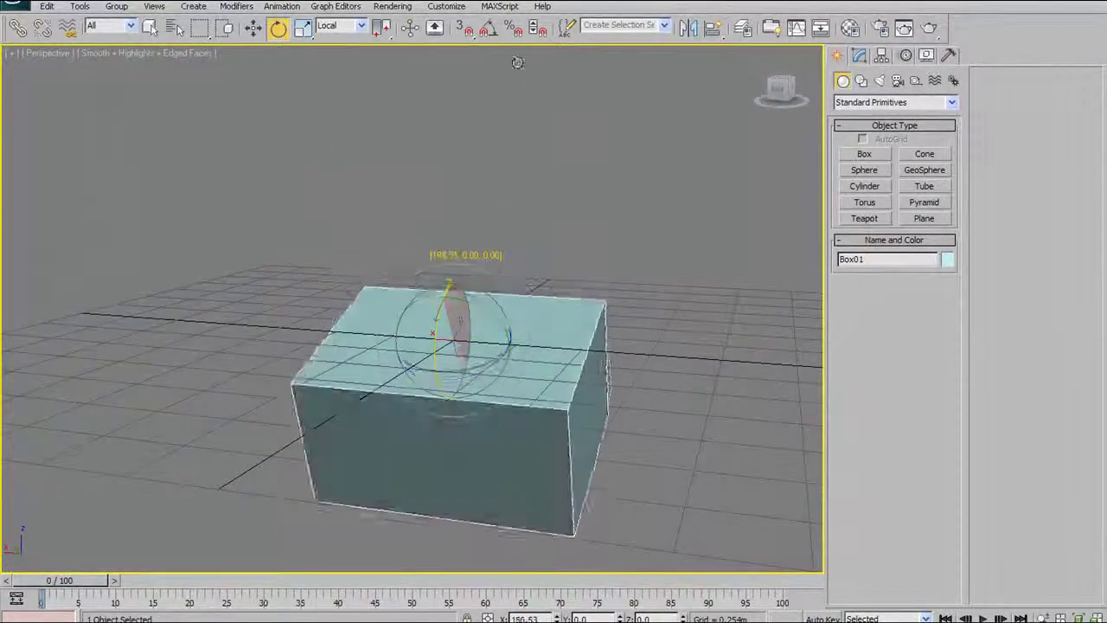
pyautogui.moveTo(506, 1)
pyautogui.mouseDown()
pyautogui.moveTo(502, 15)
pyautogui.moveTo(498, 1)
pyautogui.moveTo(488, 7)
pyautogui.moveTo(490, 33)
pyautogui.moveTo(490, 12)
pyautogui.mouseUp()
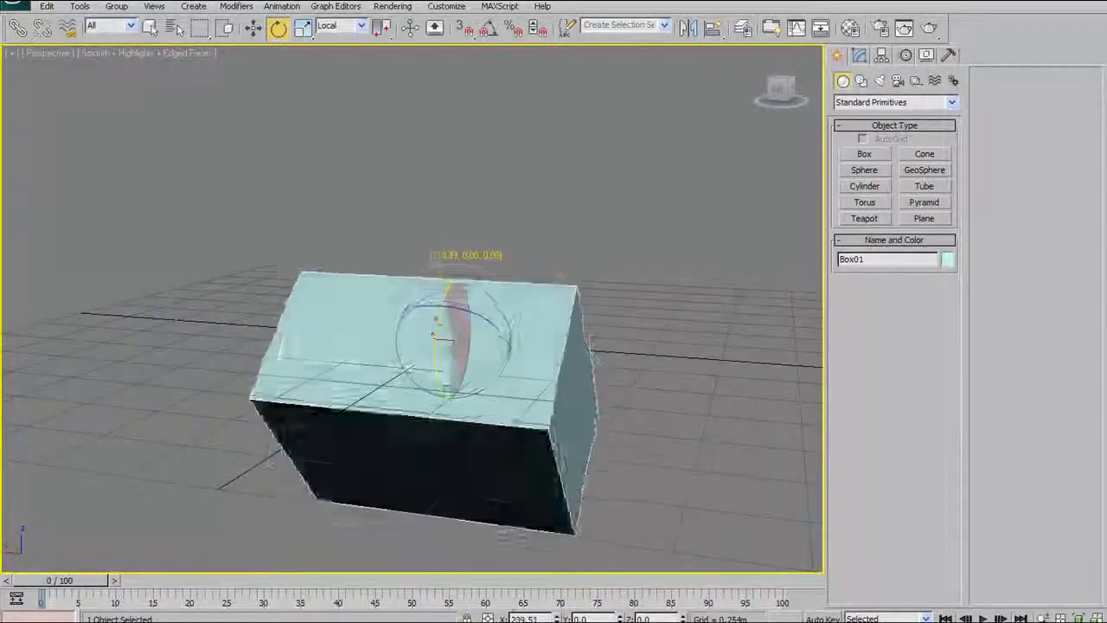
pyautogui.moveTo(490, 59); pyautogui.dragTo(565, 309)
pyautogui.keyDown('alt'); pyautogui.moveTo(565, 309); pyautogui.dragTo(506, 260, button='middle'); pyautogui.keyUp('alt')
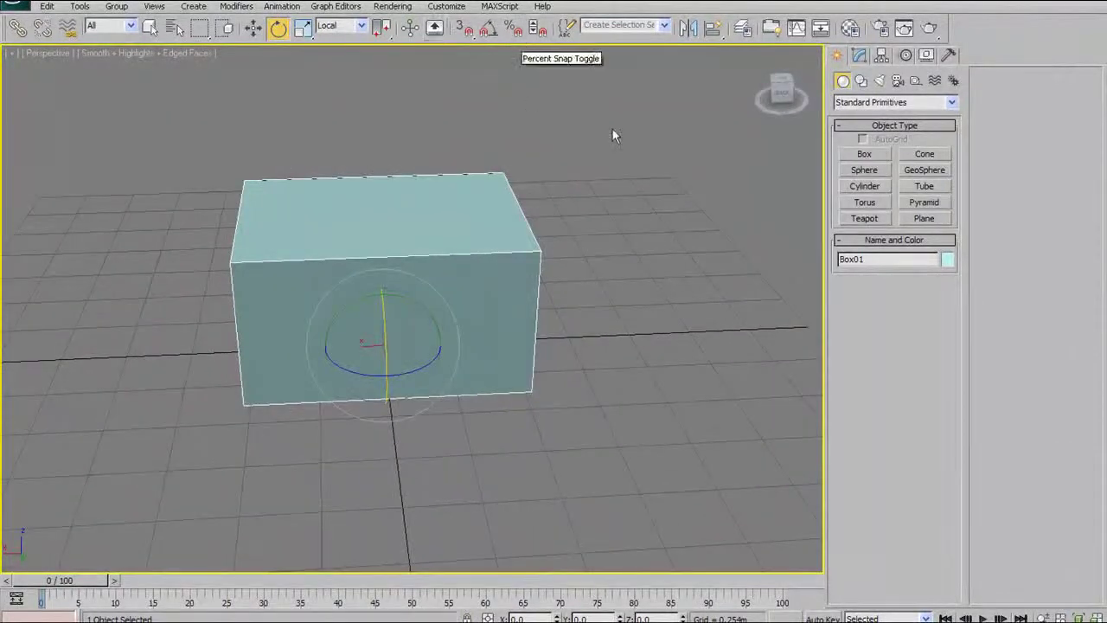
pyautogui.moveTo(532, 102); pyautogui.dragTo(473, 181, button='middle')
pyautogui.keyDown('alt'); pyautogui.moveTo(615, 145); pyautogui.dragTo(637, 119, button='middle'); pyautogui.keyUp('alt')
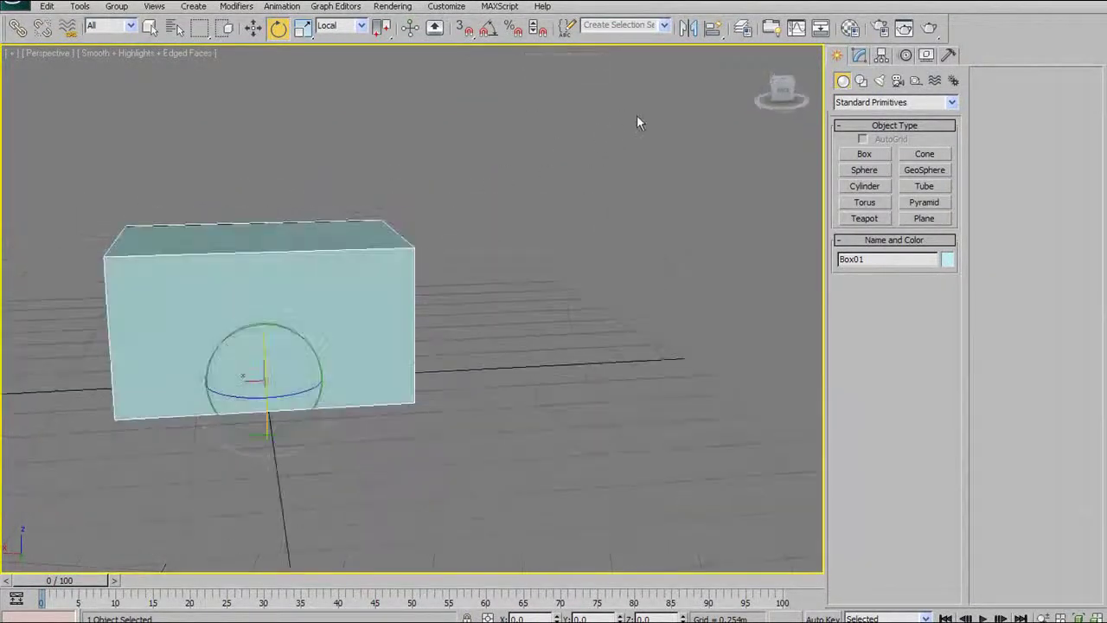
pyautogui.moveTo(646, 187); pyautogui.dragTo(747, 195, button='middle')
pyautogui.keyDown('alt'); pyautogui.moveTo(733, 192); pyautogui.dragTo(562, 185, button='middle'); pyautogui.keyUp('alt')
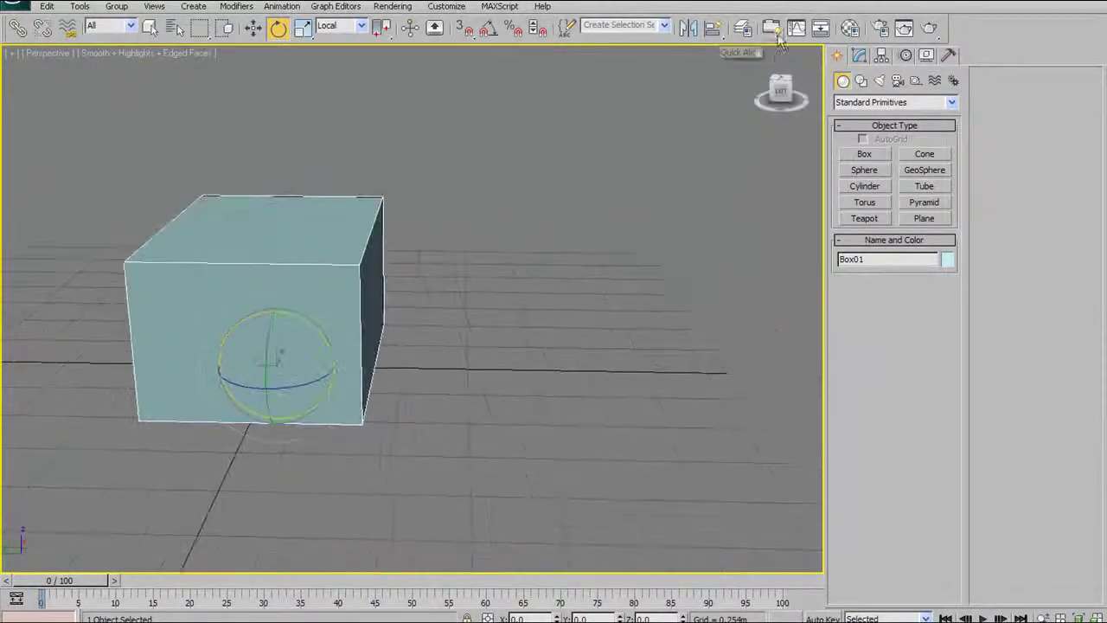
pyautogui.keyDown('alt'); pyautogui.moveTo(561, 225); pyautogui.dragTo(820, 59, button='middle'); pyautogui.keyUp('alt')
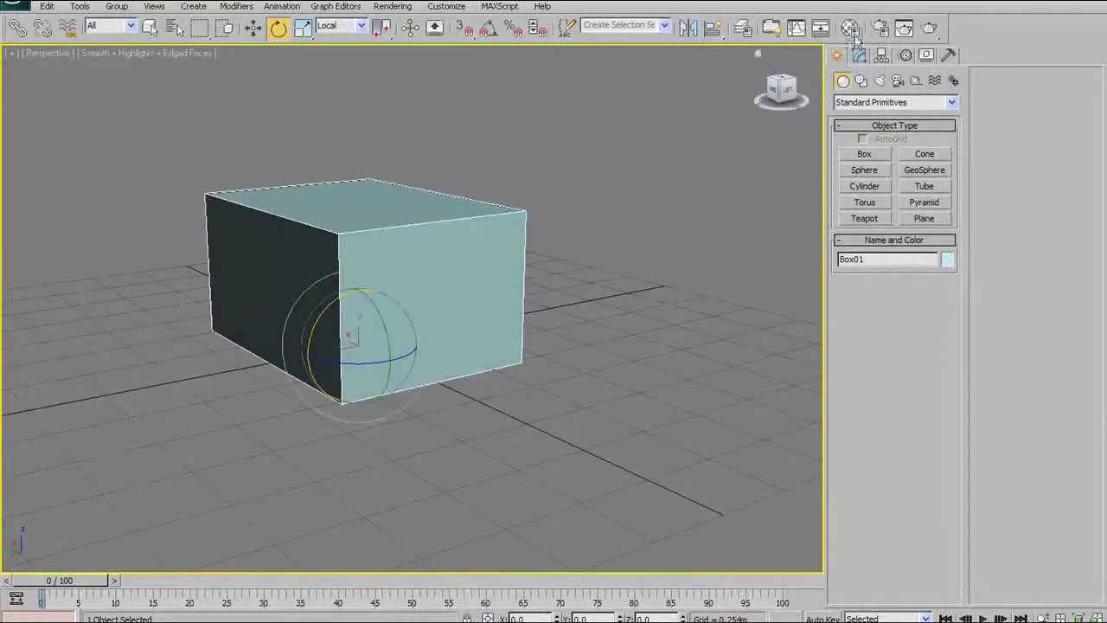
# - Open the Material Editor and arrange its window beside the box so more of the material parameters show
pyautogui.click(850, 29)
pyautogui.moveTo(689, 69)
pyautogui.mouseDown()
pyautogui.moveTo(718, 62)
pyautogui.moveTo(707, 66)
pyautogui.moveTo(703, 6)
pyautogui.moveTo(686, 69)
pyautogui.moveTo(688, 51)
pyautogui.mouseUp()
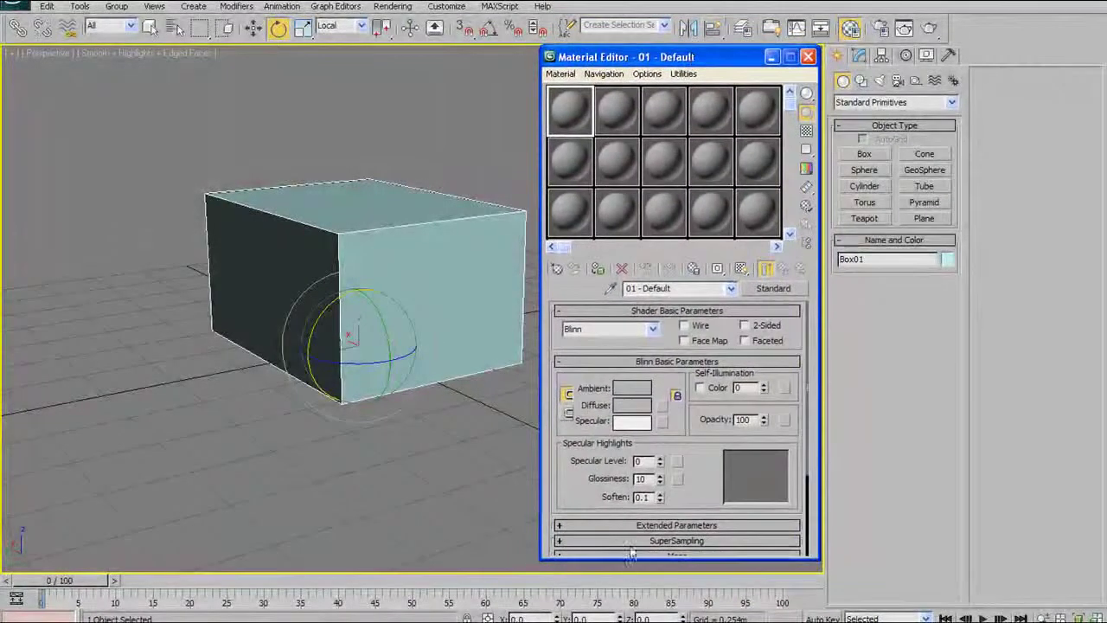
pyautogui.moveTo(628, 560); pyautogui.dragTo(629, 568)
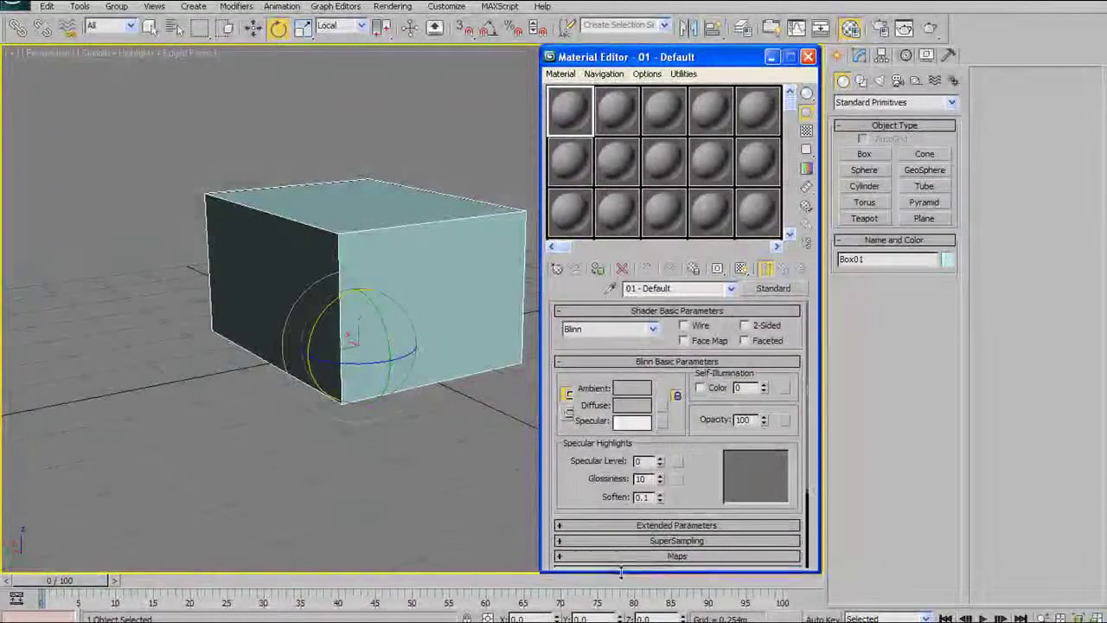
pyautogui.keyDown('alt'); pyautogui.moveTo(312, 337); pyautogui.dragTo(386, 364, button='middle'); pyautogui.keyUp('alt')
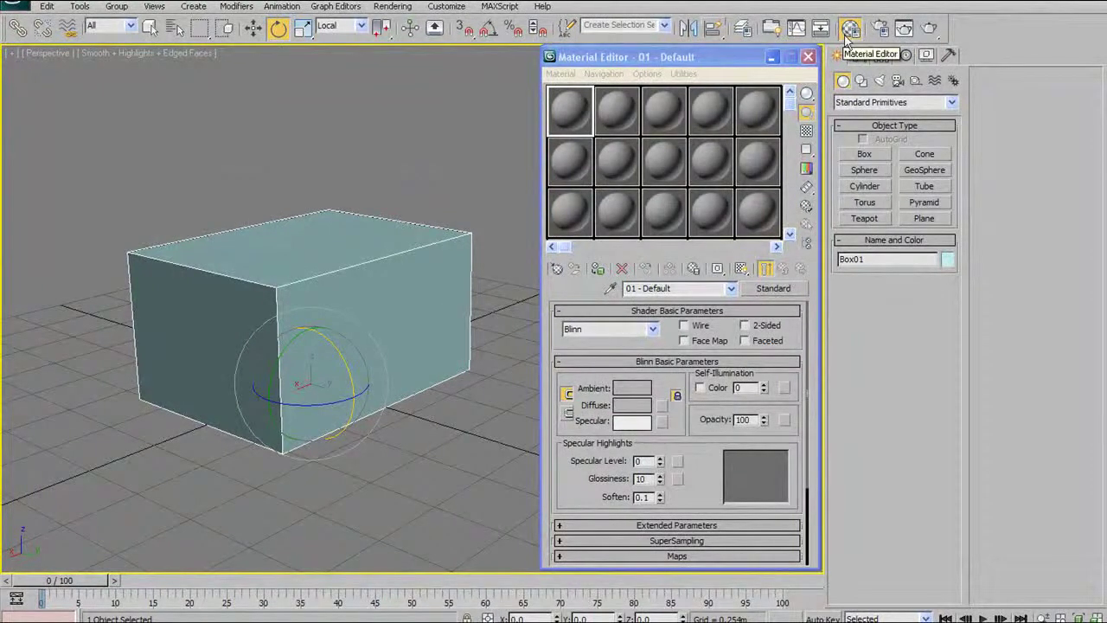
pyautogui.moveTo(422, 372); pyautogui.dragTo(395, 282, button='middle')
# - Look through the first few material sample slots, ending on the 01 - Default material
pyautogui.click(581, 130)
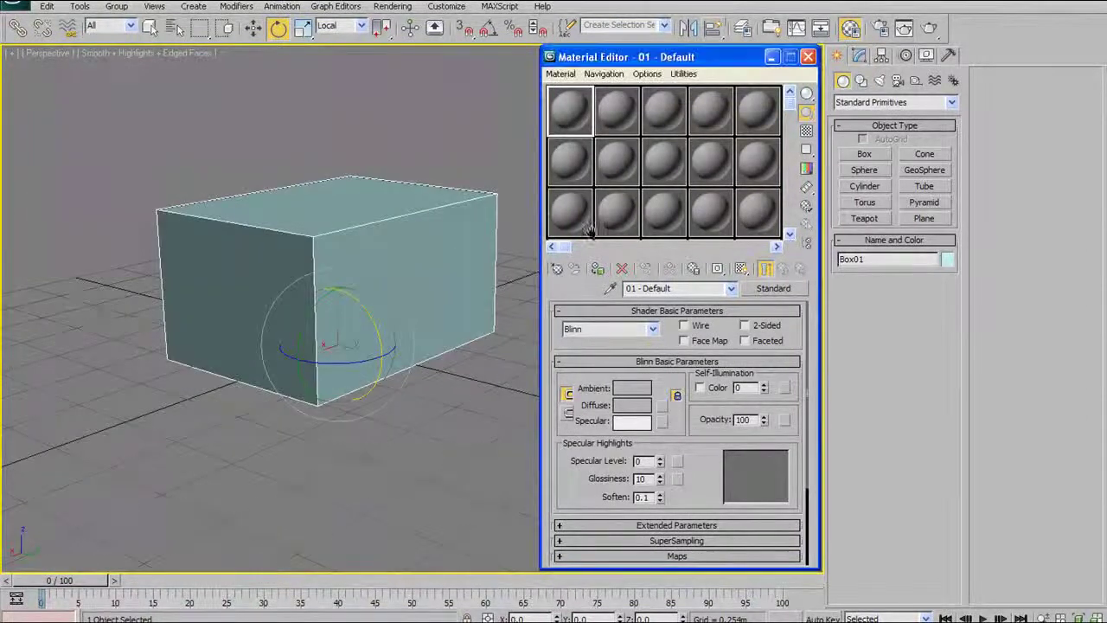
pyautogui.click(627, 131)
pyautogui.click(668, 127)
pyautogui.click(621, 123)
pyautogui.click(575, 111)
pyautogui.click(611, 112)
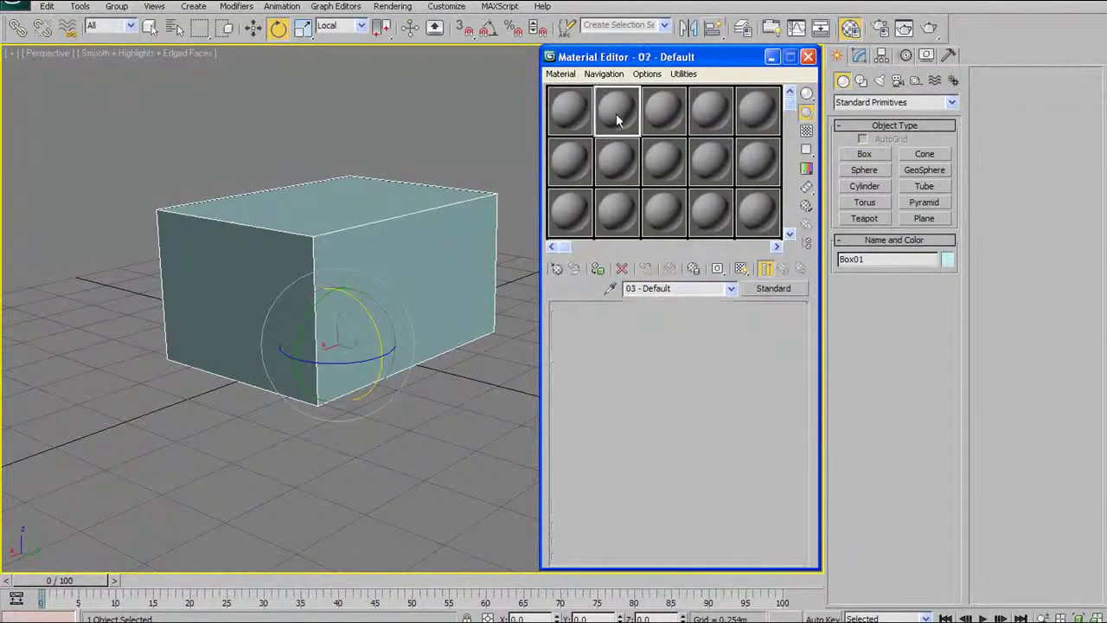
pyautogui.click(647, 108)
pyautogui.click(574, 113)
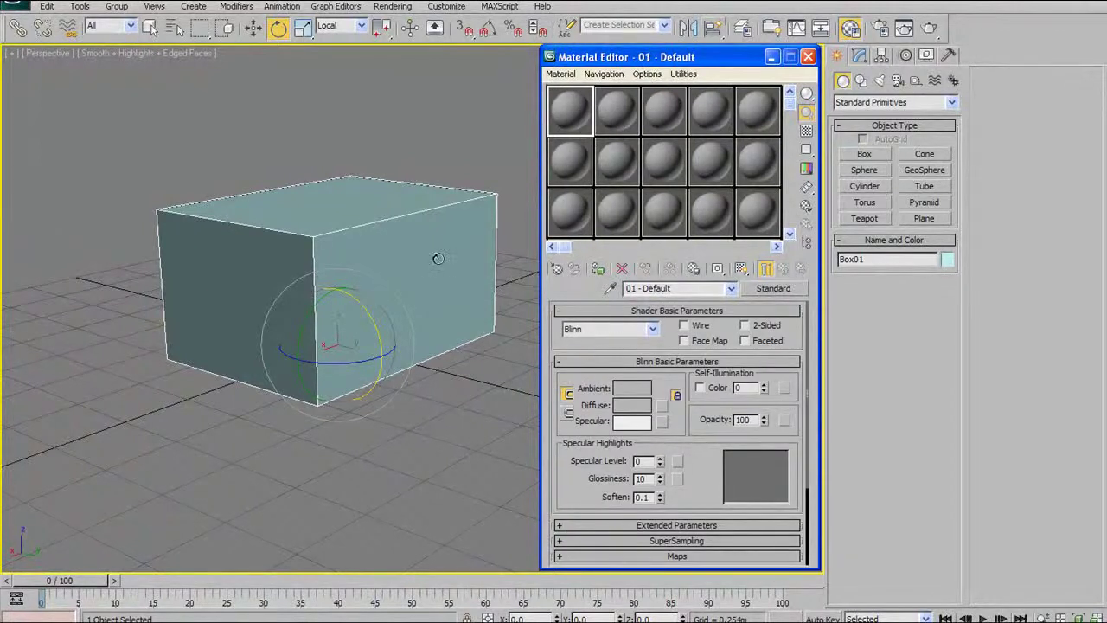
pyautogui.keyDown('alt'); pyautogui.moveTo(438, 258); pyautogui.dragTo(449, 235, button='middle'); pyautogui.keyUp('alt')
pyautogui.click(568, 124)
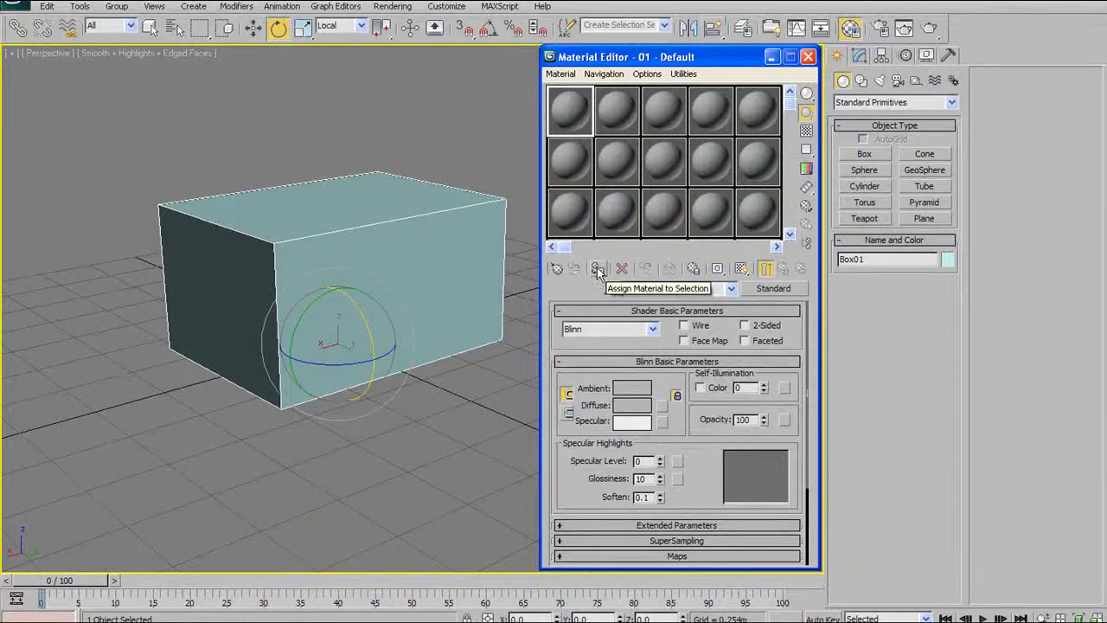
# - Try assigning the 01 - Default material to the selected box and undo each assignment
pyautogui.click(599, 271)
pyautogui.hotkey('ctrl', 'z')
pyautogui.click(596, 269)
pyautogui.hotkey('ctrl', 'z')
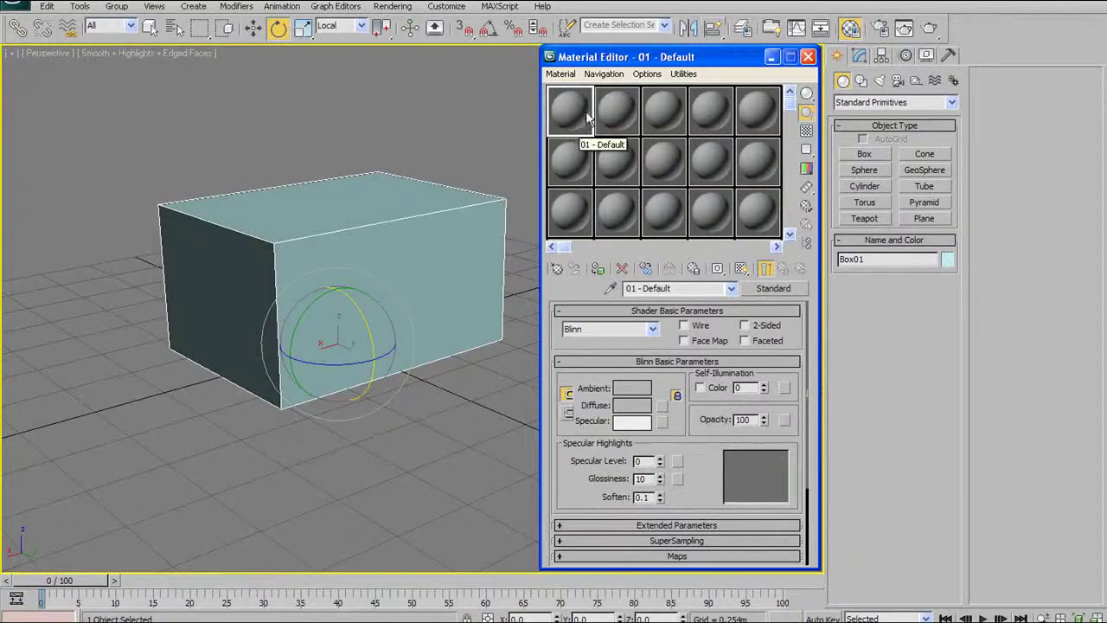
# - Try applying the 01 - Default sample directly onto the box in the viewport and undo it each time
pyautogui.moveTo(570, 112); pyautogui.dragTo(448, 211)
pyautogui.hotkey('ctrl', 'z')
pyautogui.moveTo(573, 108); pyautogui.dragTo(452, 210)
pyautogui.hotkey('ctrl', 'z')
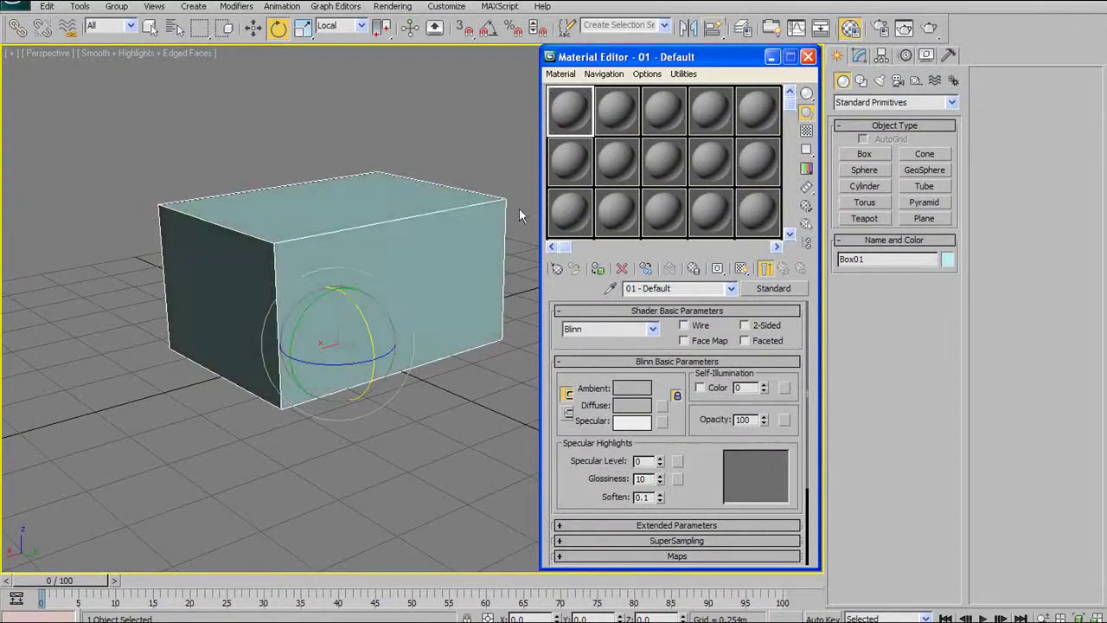
# - Apply the 01 - Default material to the box
pyautogui.keyDown('alt'); pyautogui.moveTo(411, 255); pyautogui.dragTo(396, 249, button='middle'); pyautogui.keyUp('alt')
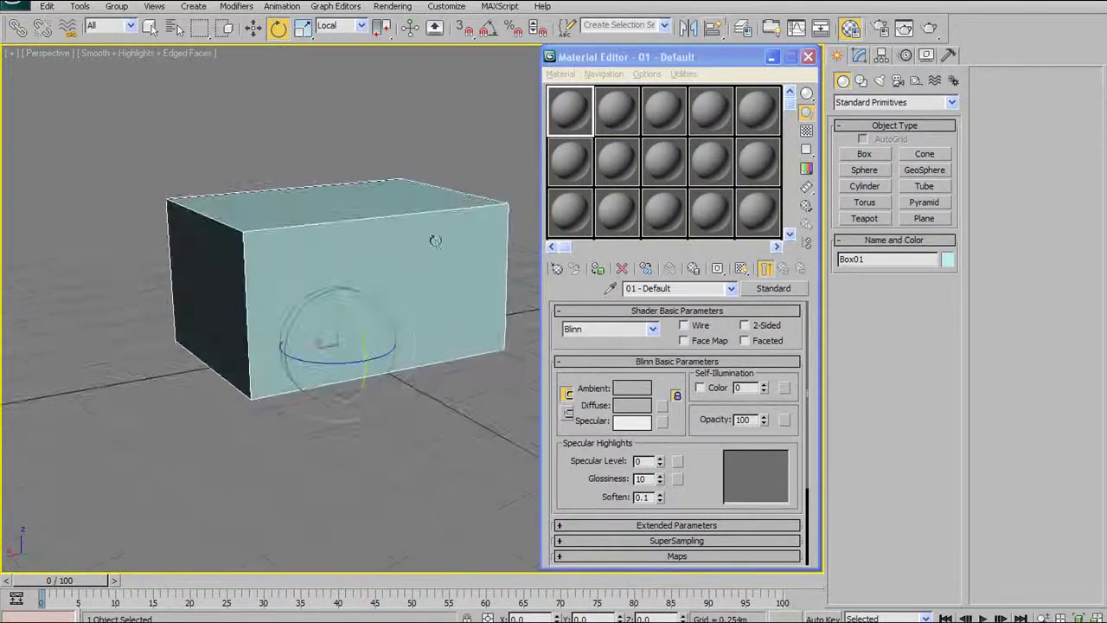
pyautogui.moveTo(634, 226); pyautogui.dragTo(477, 208)
pyautogui.keyDown('alt'); pyautogui.moveTo(462, 216); pyautogui.dragTo(463, 226, button='middle'); pyautogui.keyUp('alt')
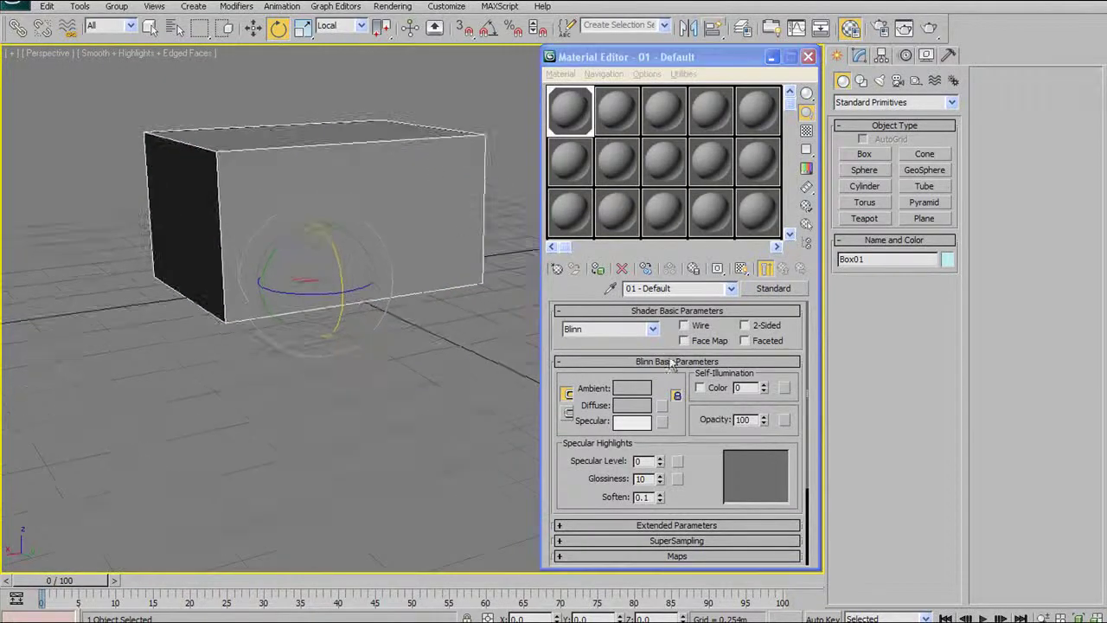
# - Expand the Maps section of the 01 - Default material and toggle Show Standard Map in Viewport
pyautogui.moveTo(793, 336); pyautogui.dragTo(786, 301)
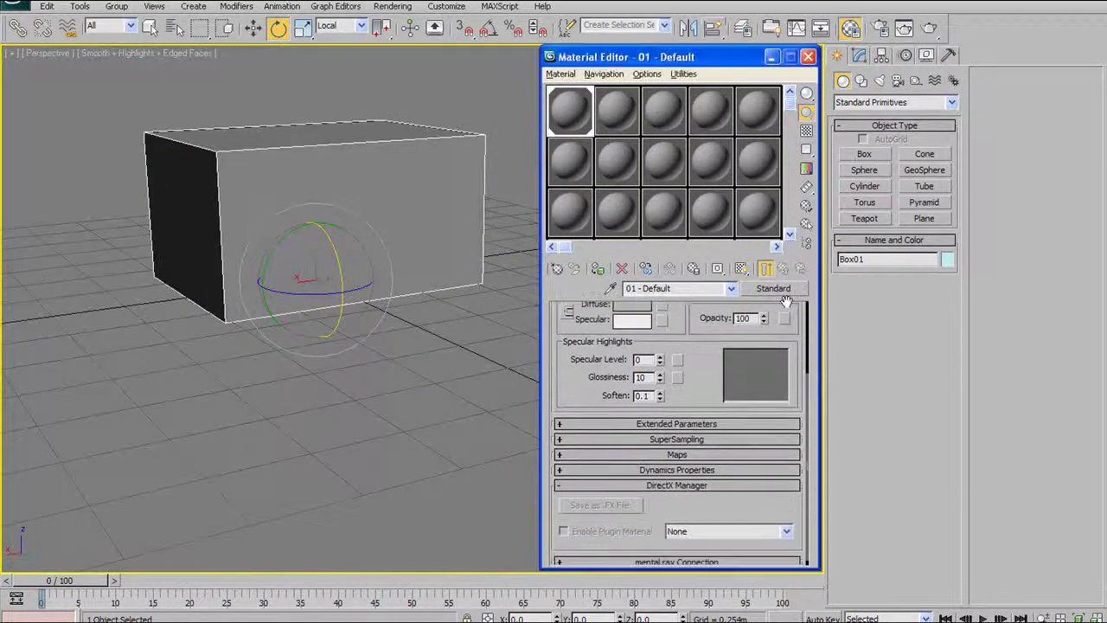
pyautogui.click(677, 454)
pyautogui.moveTo(744, 323); pyautogui.dragTo(751, 370)
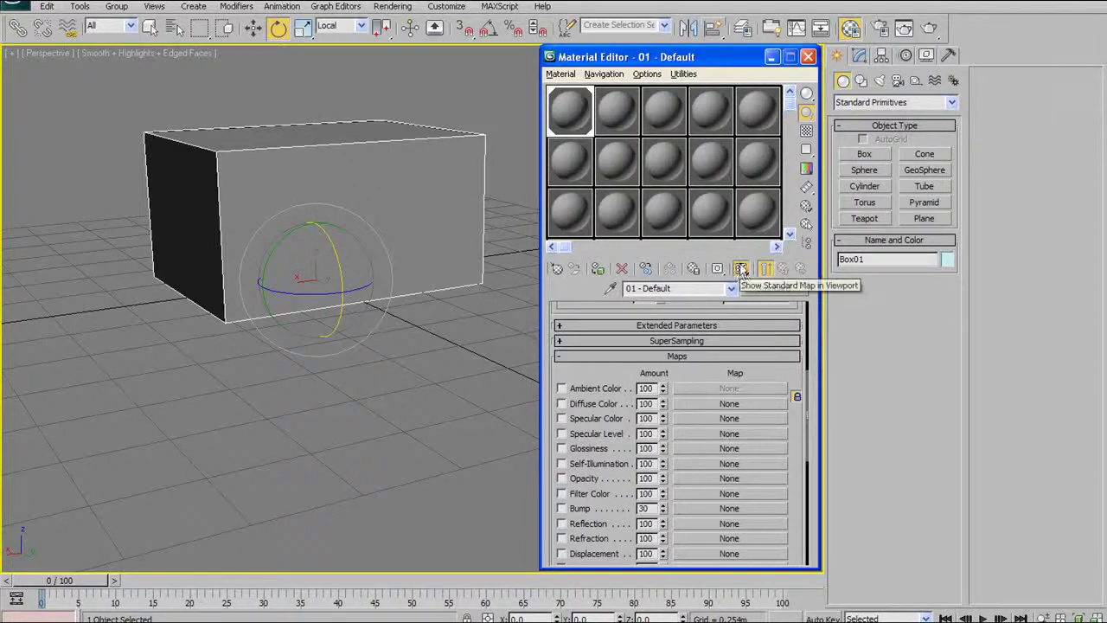
pyautogui.click(740, 269)
pyautogui.click(387, 139)
pyautogui.keyDown('alt'); pyautogui.moveTo(388, 138); pyautogui.dragTo(443, 140, button='middle'); pyautogui.keyUp('alt')
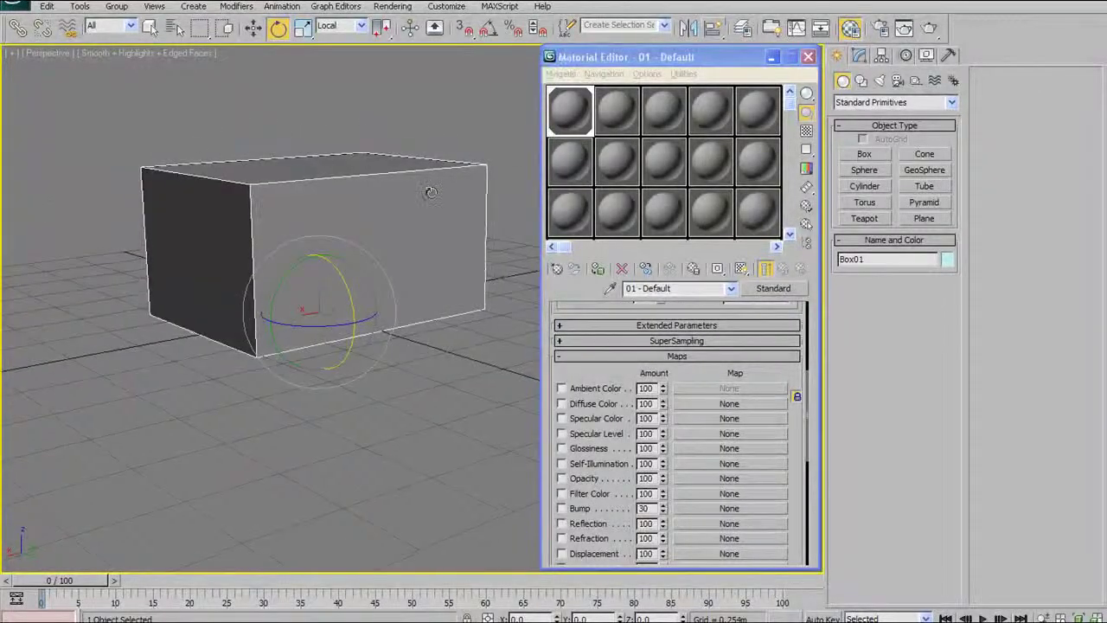
pyautogui.keyDown('alt'); pyautogui.moveTo(436, 185); pyautogui.dragTo(463, 200, button='middle'); pyautogui.keyUp('alt')
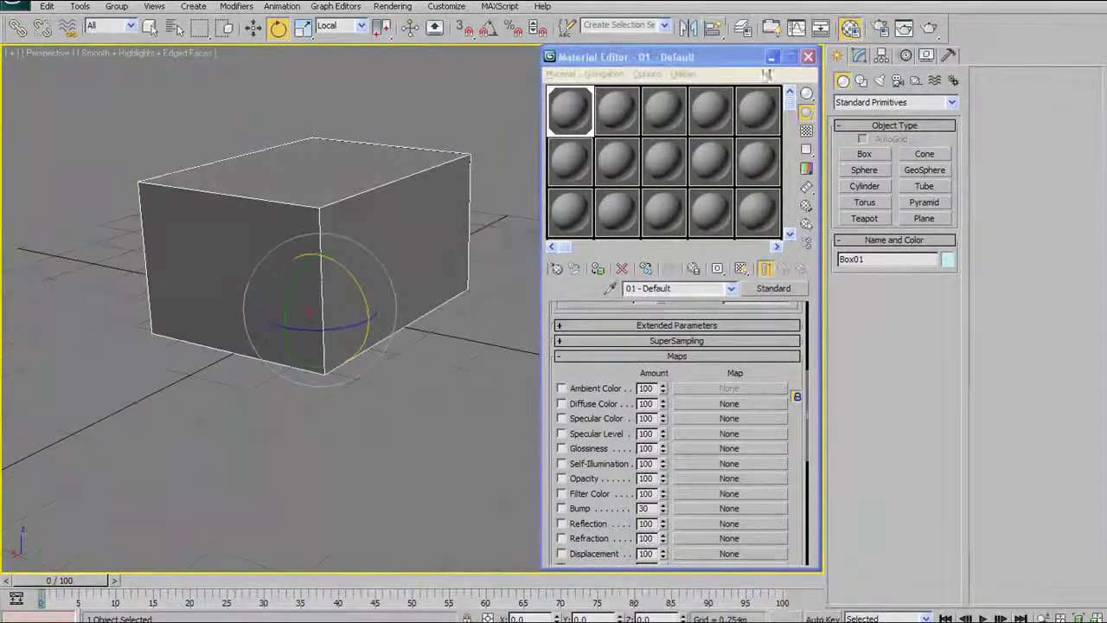
pyautogui.keyDown('alt'); pyautogui.moveTo(371, 227); pyautogui.dragTo(666, 96, button='middle'); pyautogui.keyUp('alt')
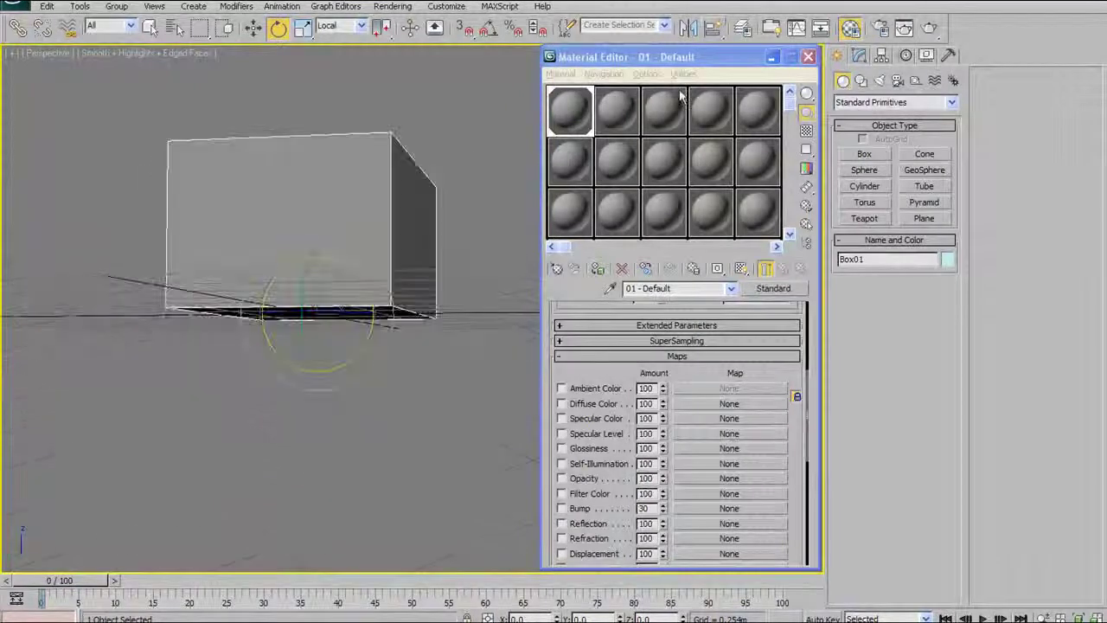
# - Close the Material Editor, switch to the Move tool and delete the box from the scene
pyautogui.click(808, 57)
pyautogui.keyDown('alt'); pyautogui.moveTo(378, 282); pyautogui.dragTo(435, 297, button='middle'); pyautogui.keyUp('alt')
pyautogui.click(253, 28)
pyautogui.keyDown('alt'); pyautogui.moveTo(493, 212); pyautogui.dragTo(450, 231, button='middle'); pyautogui.keyUp('alt')
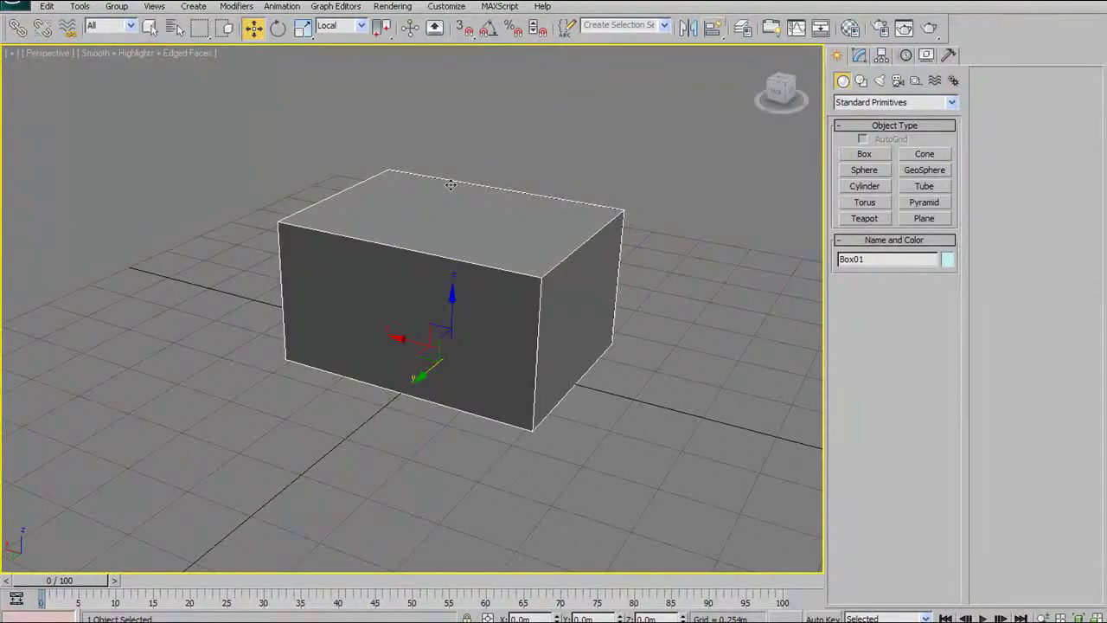
pyautogui.press('Delete')
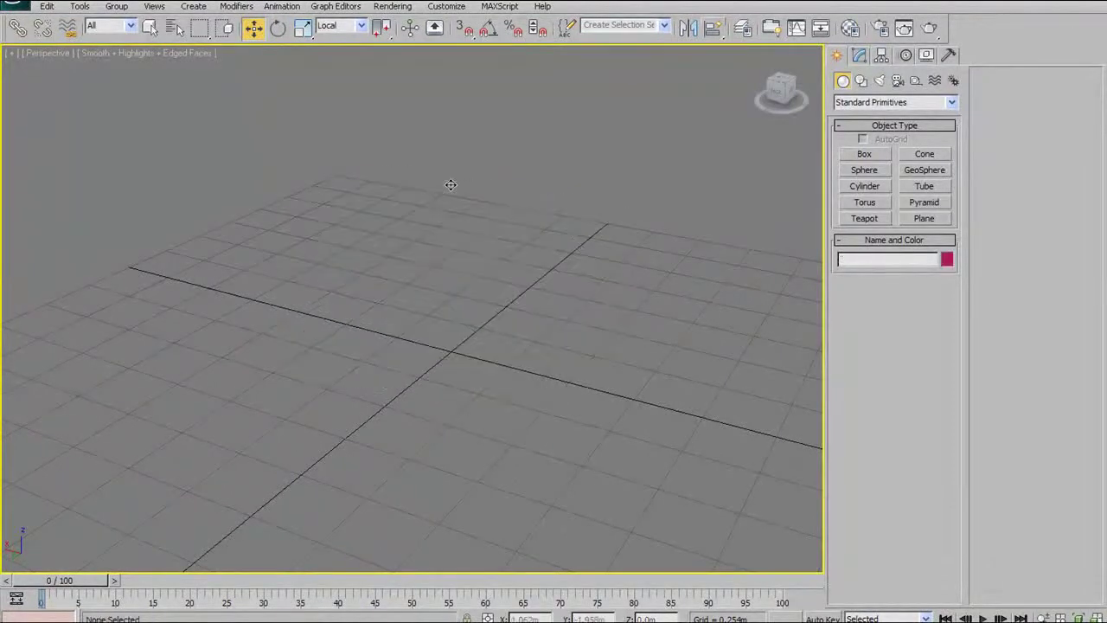
pyautogui.moveTo(500, 283); pyautogui.dragTo(558, 250, button='middle')
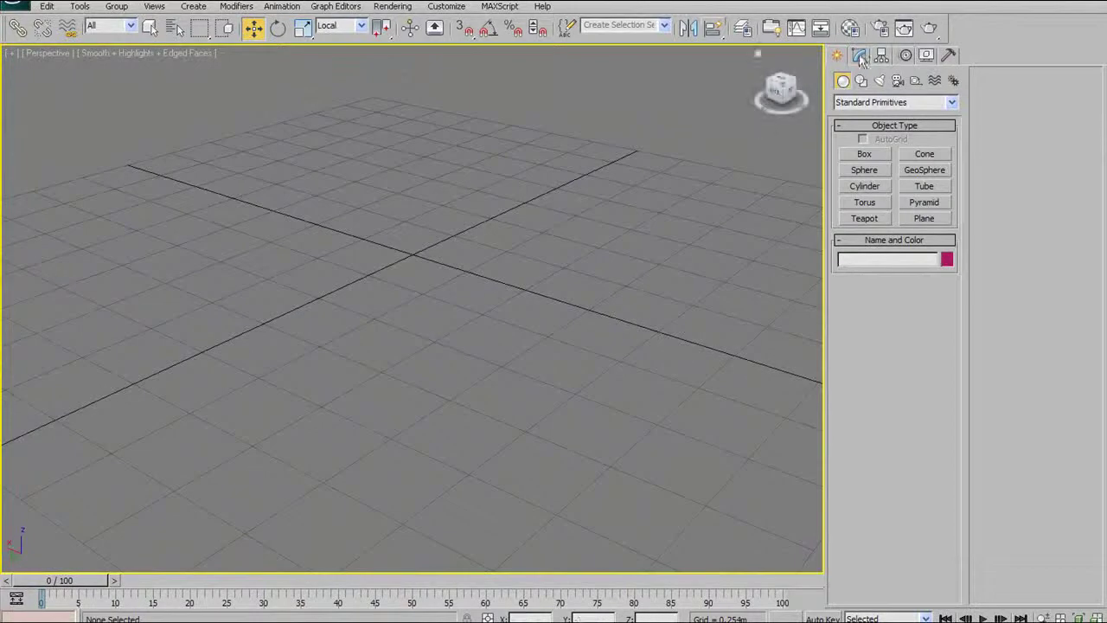
pyautogui.moveTo(551, 182); pyautogui.dragTo(550, 219, button='middle')
pyautogui.keyDown('alt'); pyautogui.moveTo(525, 254); pyautogui.dragTo(452, 299, button='middle'); pyautogui.keyUp('alt')
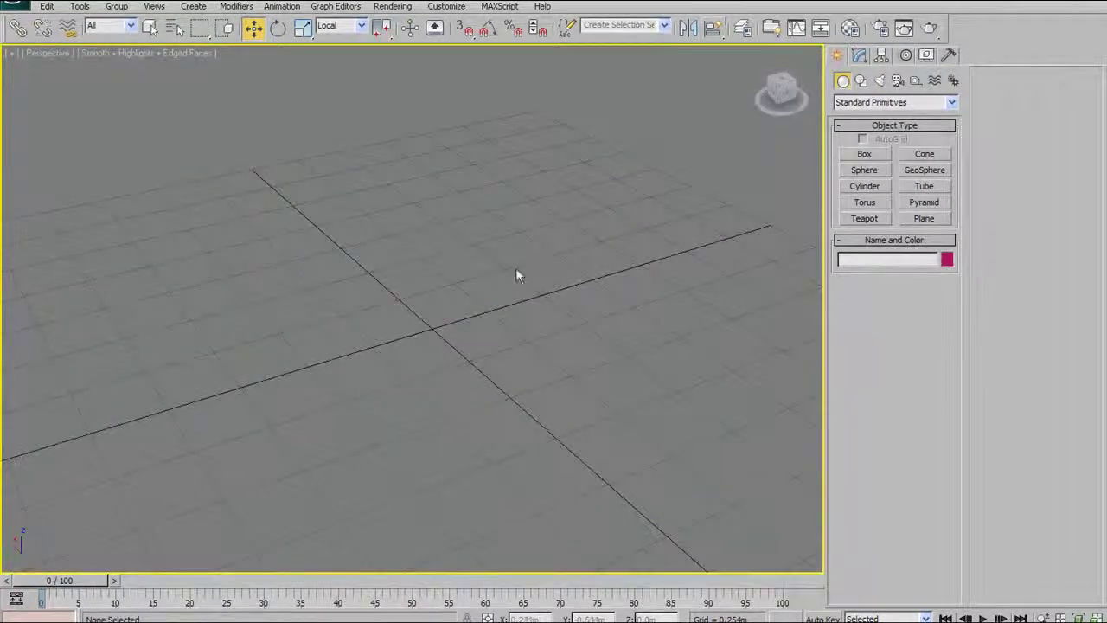
pyautogui.keyDown('alt'); pyautogui.moveTo(497, 257); pyautogui.dragTo(513, 260, button='middle'); pyautogui.keyUp('alt')
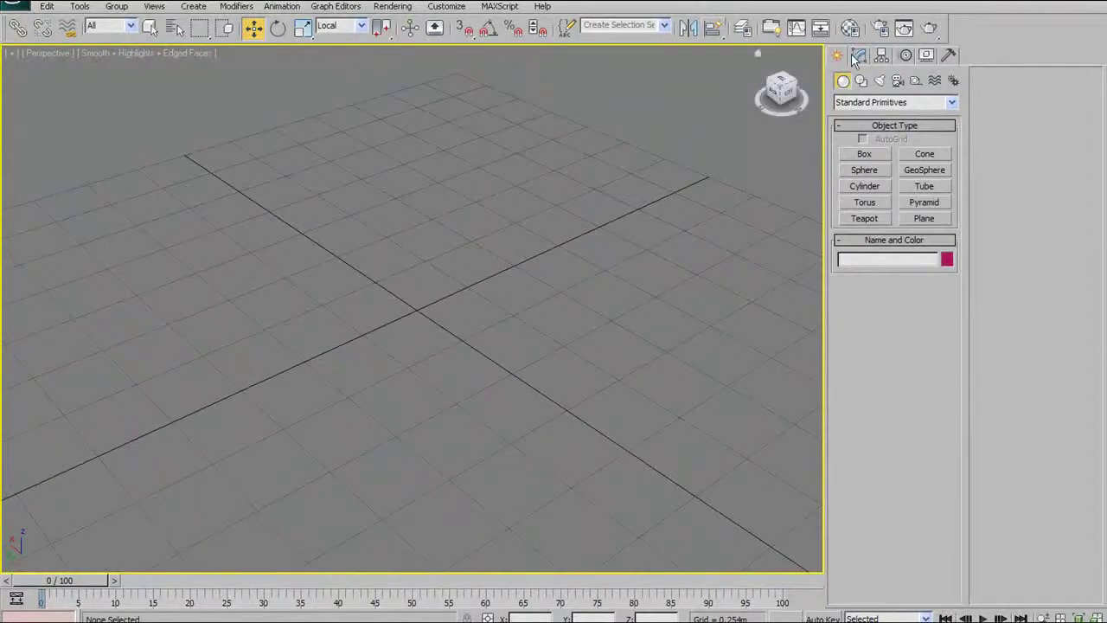
pyautogui.moveTo(556, 193); pyautogui.dragTo(490, 283, button='middle')
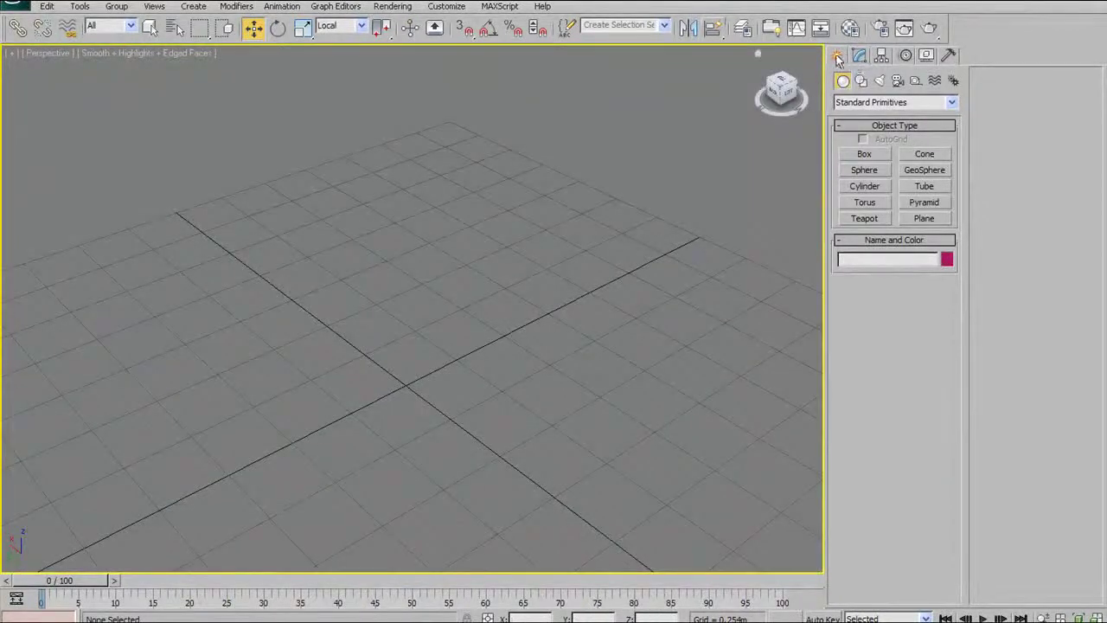
pyautogui.keyDown('alt'); pyautogui.moveTo(390, 260); pyautogui.dragTo(348, 321, button='middle'); pyautogui.keyUp('alt')
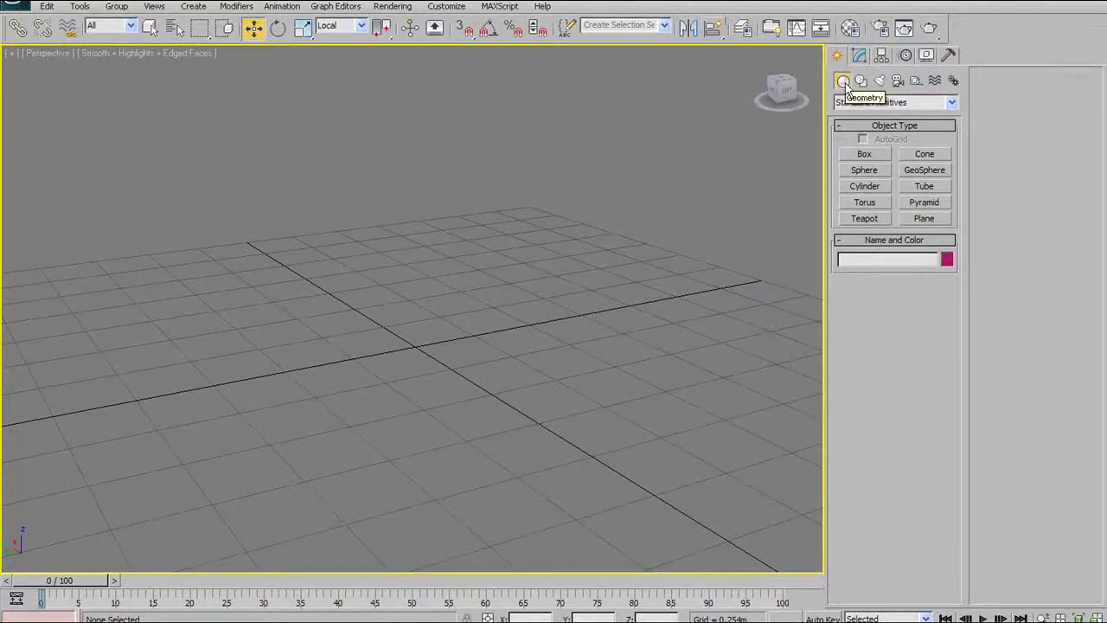
# - Look through the available geometry categories and keep Standard Primitives active
pyautogui.click(949, 102)
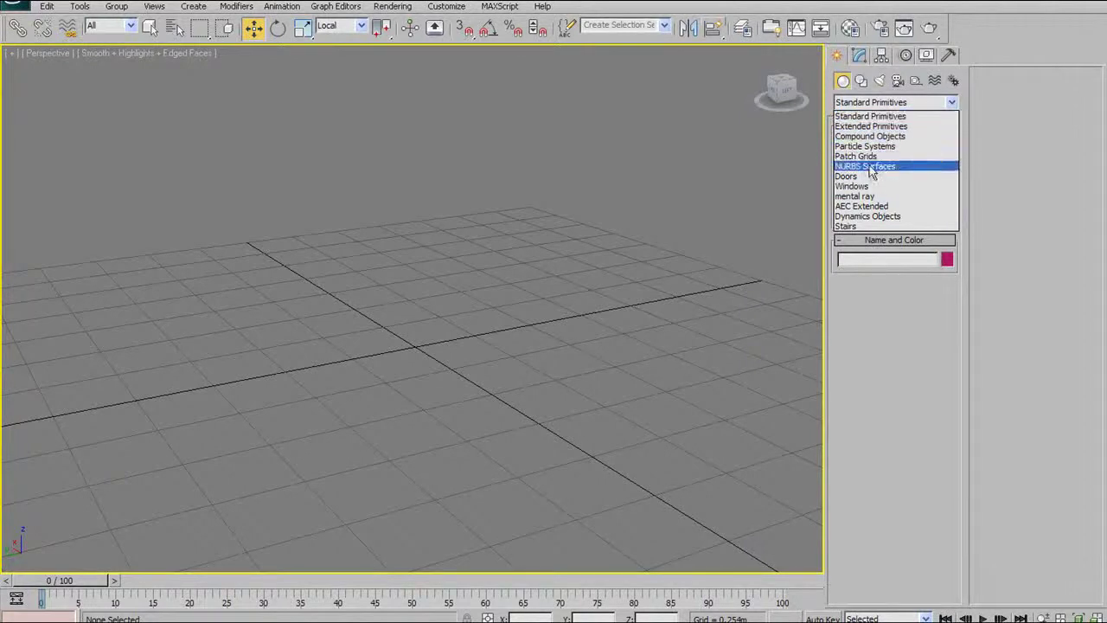
pyautogui.click(1019, 101)
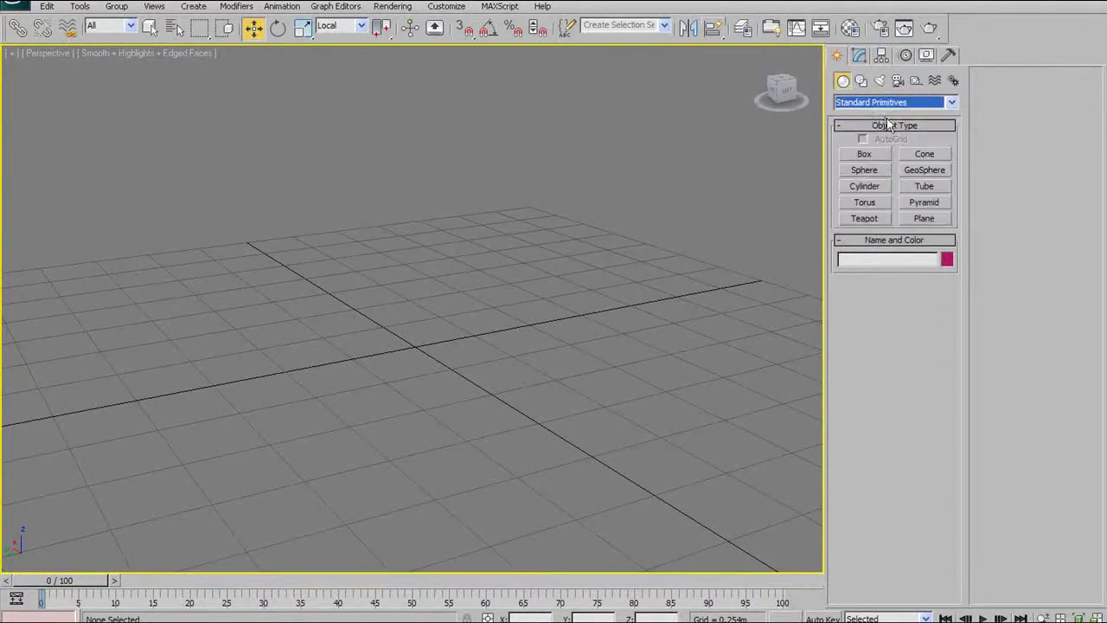
pyautogui.click(842, 83)
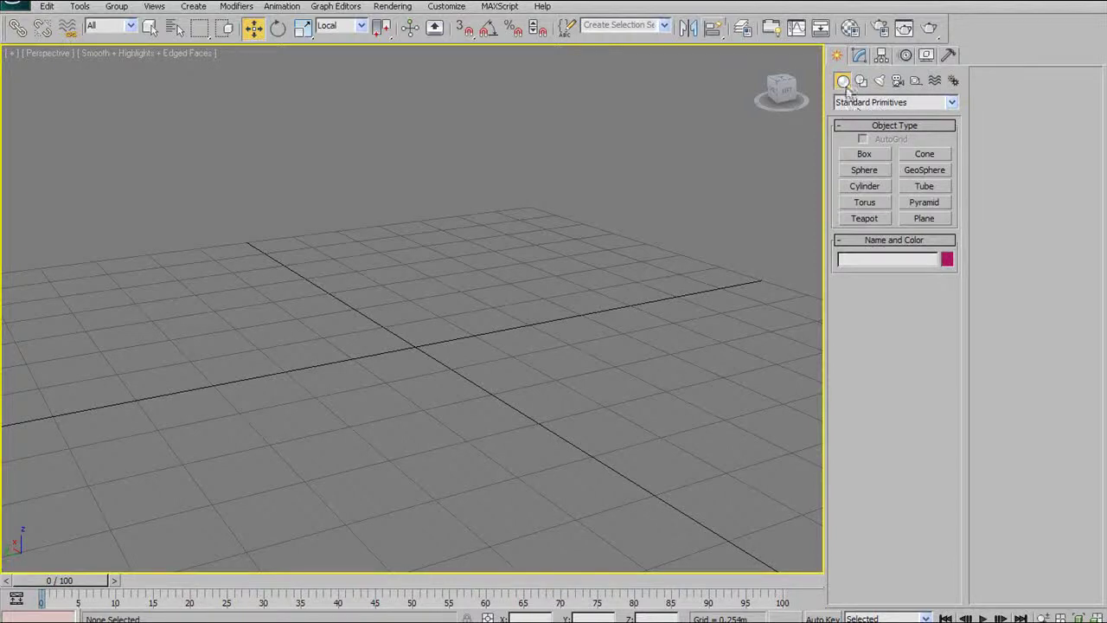
# - Create a box on the grid near the origin, about 1.02 m long, 0.77 m wide and 0.69 m high
pyautogui.click(865, 155)
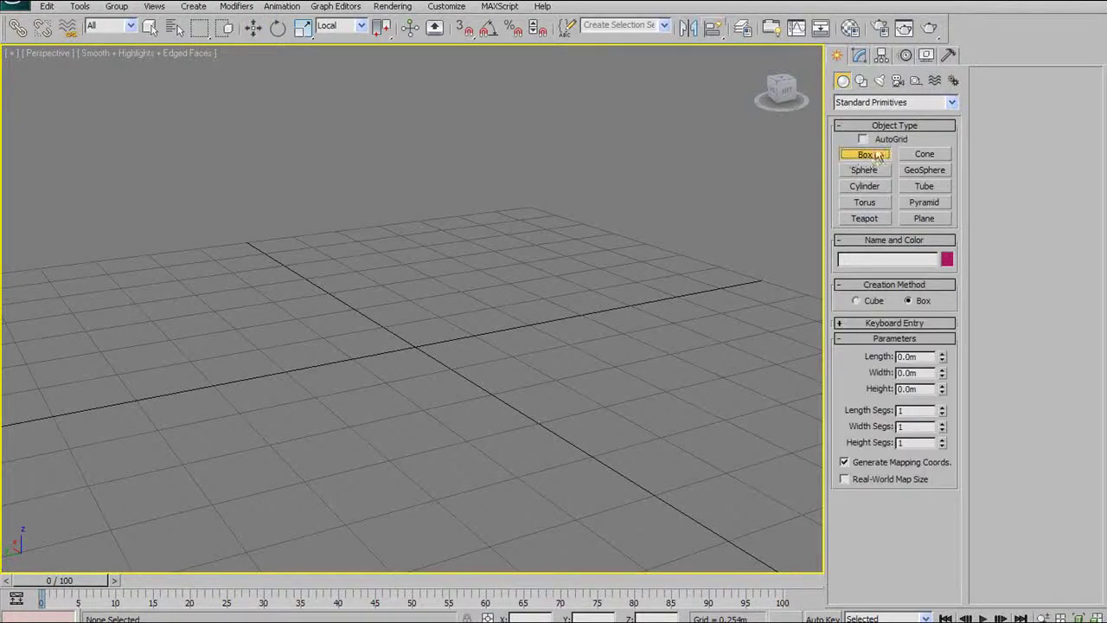
pyautogui.keyDown('alt'); pyautogui.moveTo(450, 188); pyautogui.dragTo(443, 206, button='middle'); pyautogui.keyUp('alt')
pyautogui.moveTo(434, 320); pyautogui.dragTo(430, 300, button='middle')
pyautogui.moveTo(415, 325); pyautogui.dragTo(535, 202)
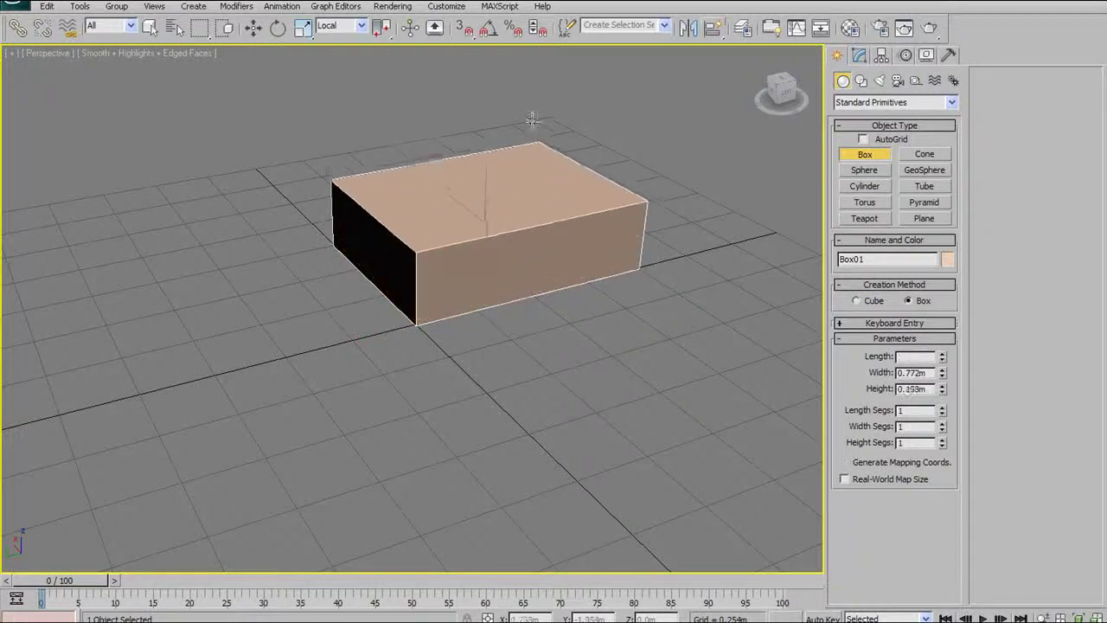
pyautogui.click(515, 16)
pyautogui.moveTo(486, 148); pyautogui.dragTo(467, 183, button='middle')
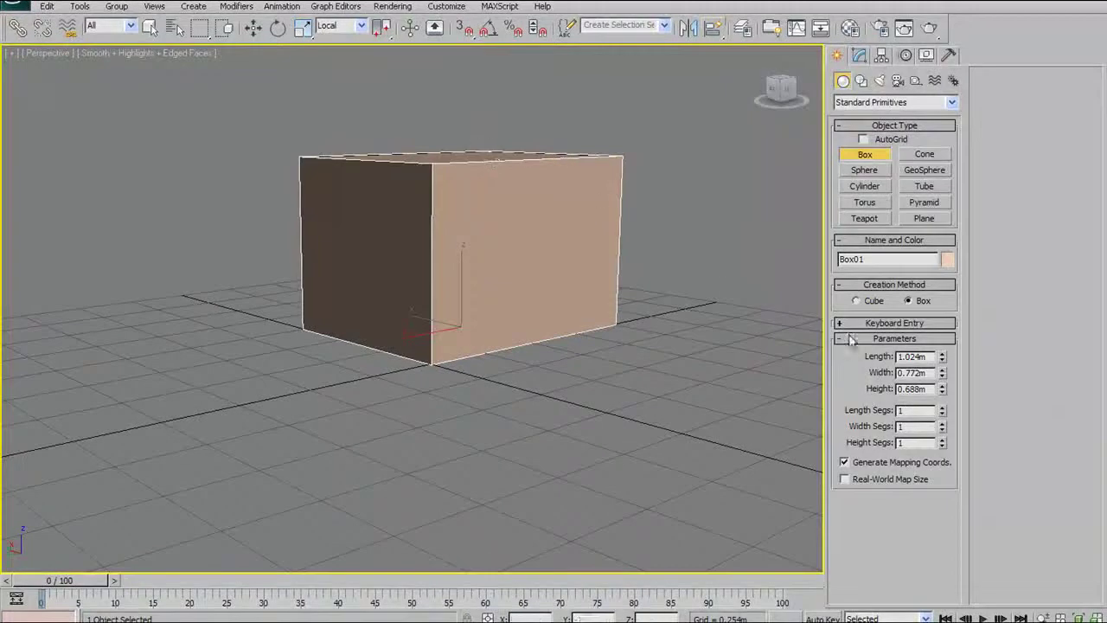
# - Expand the Keyboard Entry settings and try box lengths of about 1.106 m and 5 m
pyautogui.click(870, 322)
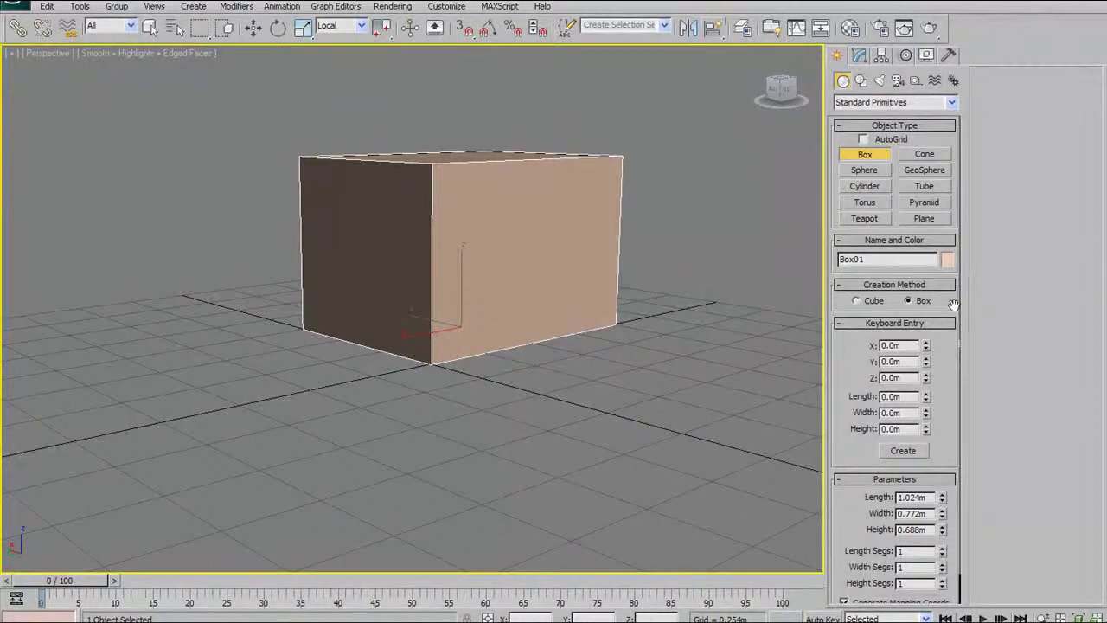
pyautogui.scroll(-2, 923, 172)
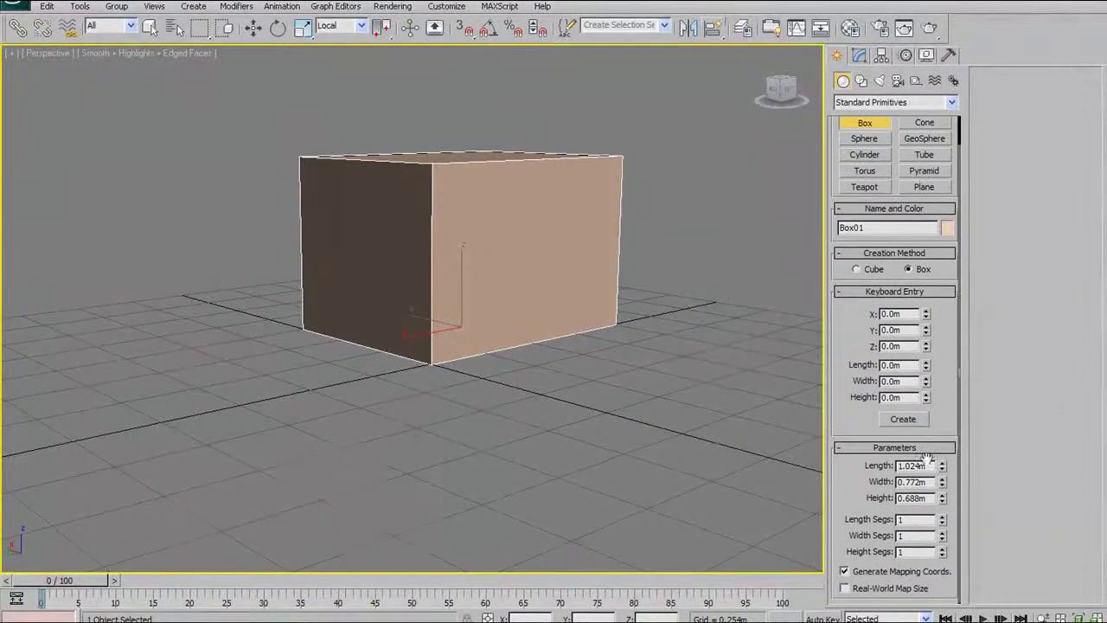
pyautogui.moveTo(941, 465)
pyautogui.mouseDown()
pyautogui.moveTo(941, 481)
pyautogui.moveTo(934, 411)
pyautogui.moveTo(941, 467)
pyautogui.mouseUp()
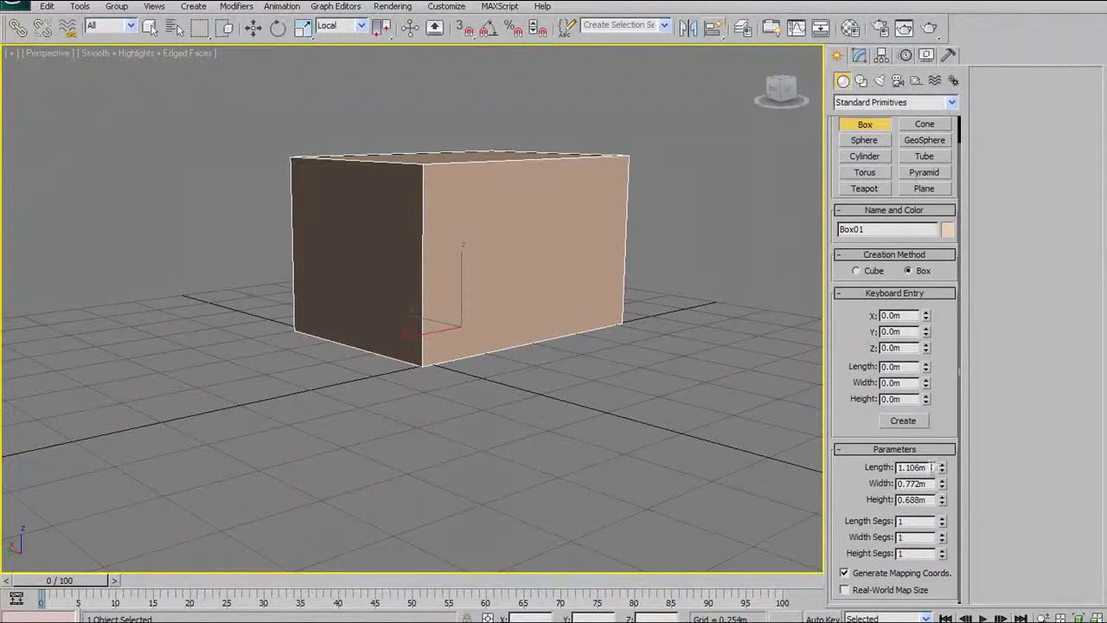
pyautogui.write('5')
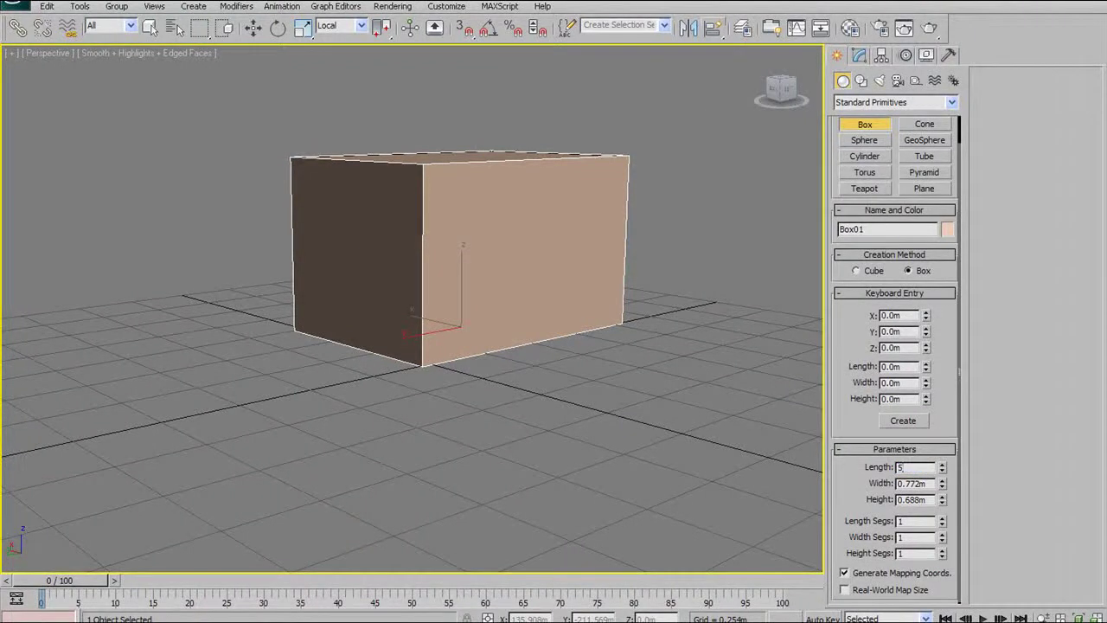
pyautogui.press('Return')
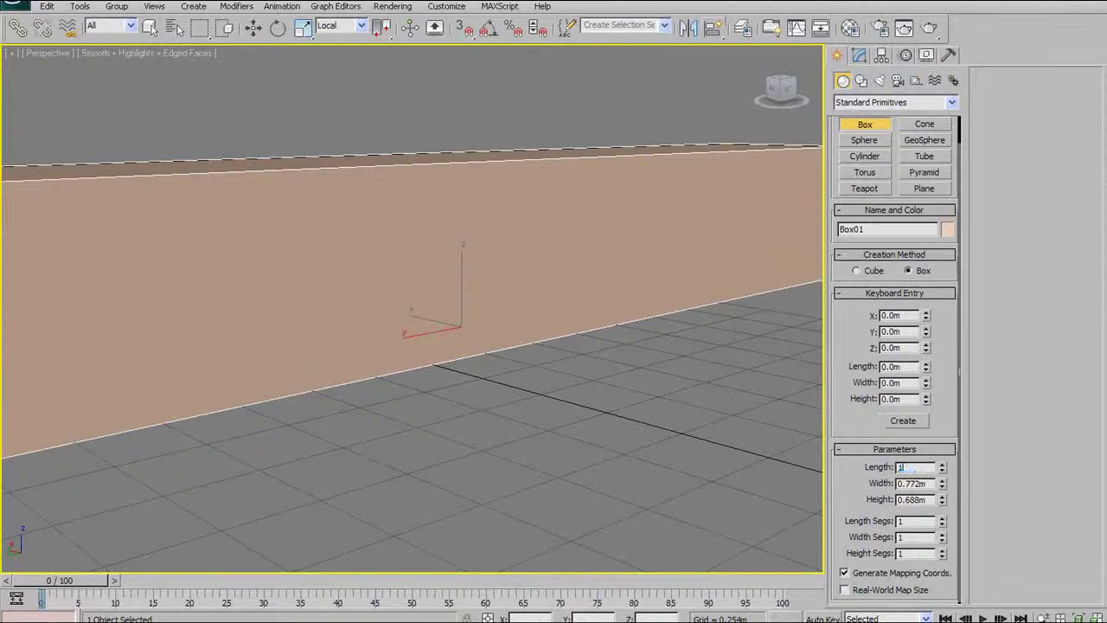
# - Set the box's length, width and height to 1.5 m each
pyautogui.write('1.5')
pyautogui.press('Return')
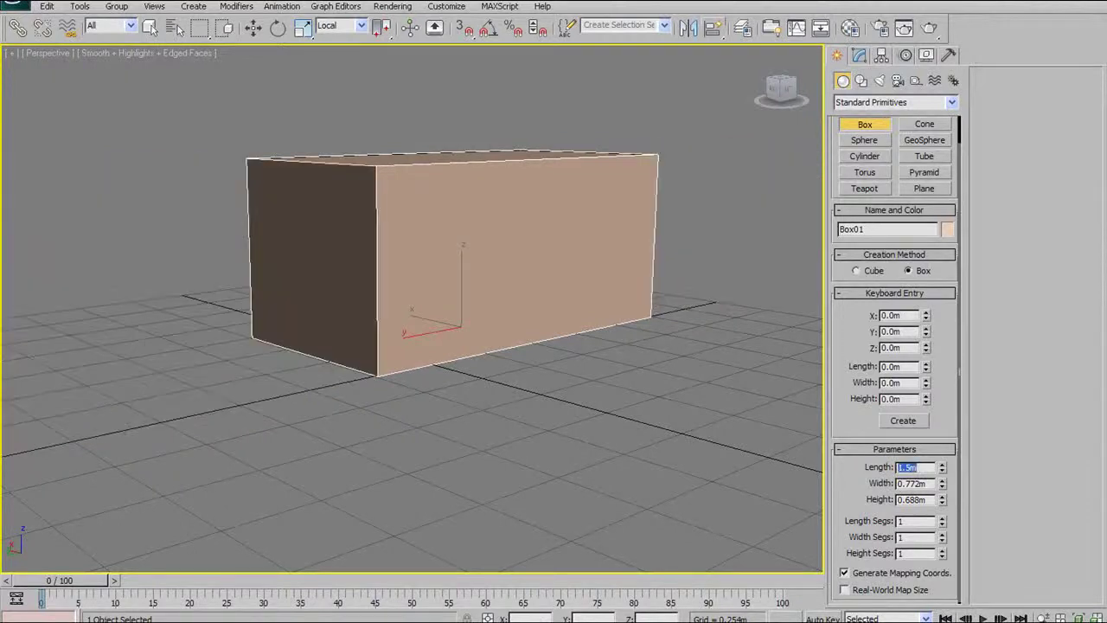
pyautogui.press('Tab')
pyautogui.write('1.5')
pyautogui.press('Return')
pyautogui.press('Tab')
pyautogui.write('1')
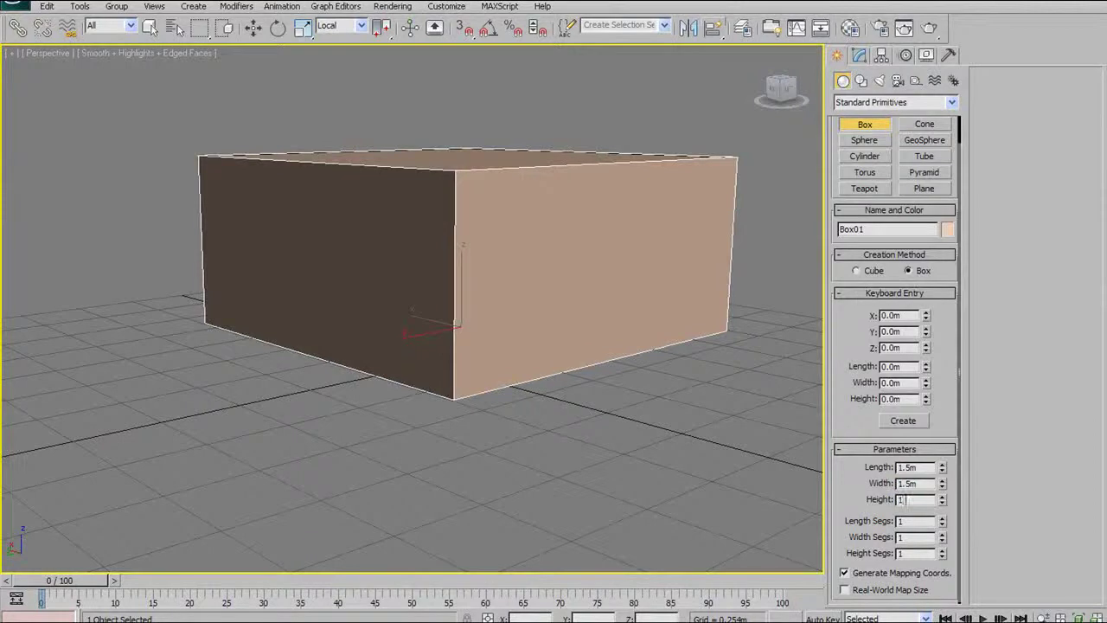
pyautogui.press('Return')
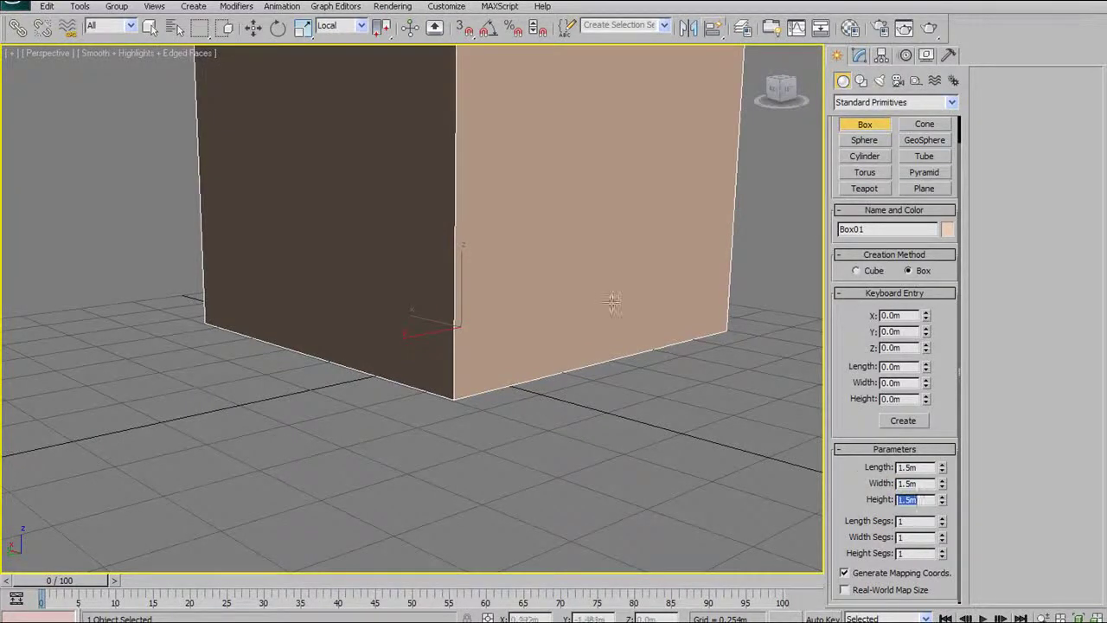
# - Open the Move Transform Type-In for the box and set the reference coordinate system to View
pyautogui.scroll(-3, 588, 270)
pyautogui.scroll(1, 444, 197)
pyautogui.moveTo(445, 197); pyautogui.dragTo(450, 246, button='middle')
pyautogui.moveTo(451, 330); pyautogui.dragTo(483, 261, button='middle')
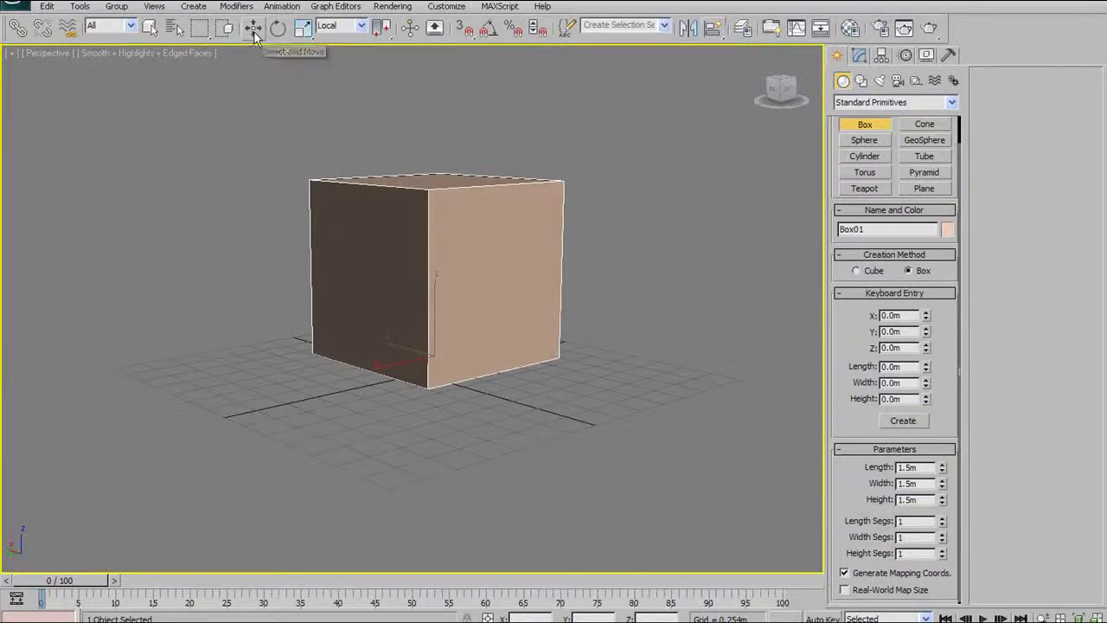
pyautogui.rightClick(256, 30)
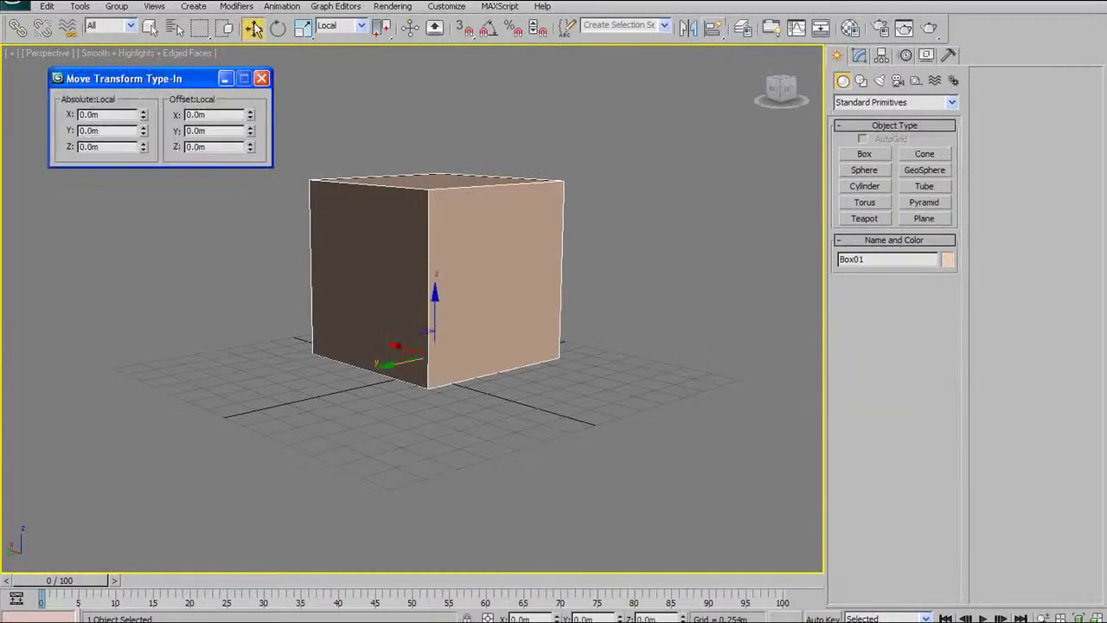
pyautogui.moveTo(210, 78); pyautogui.dragTo(185, 85)
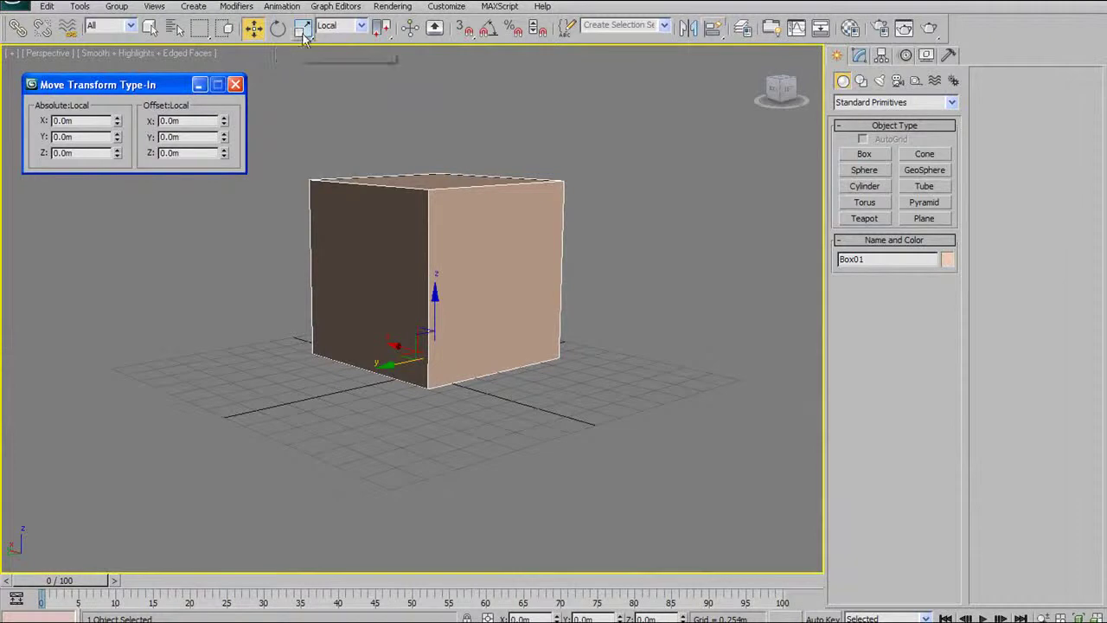
pyautogui.click(357, 25)
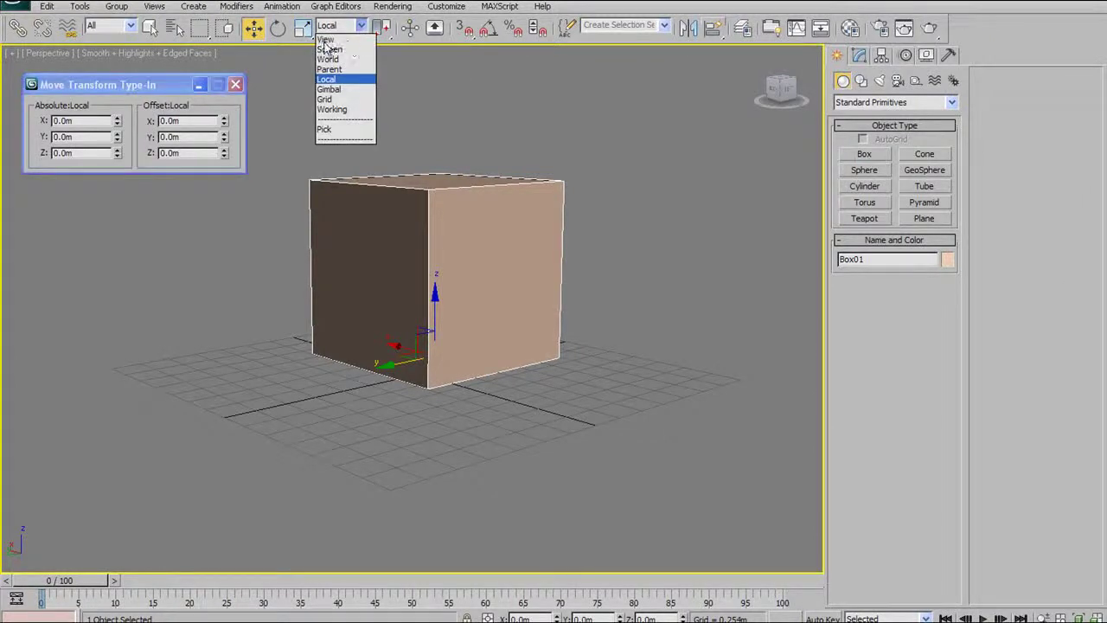
pyautogui.click(326, 40)
# - Compare the Transform Type-In fields offered for the Uniform Scale and Move tools
pyautogui.click(308, 31)
pyautogui.moveTo(308, 31)
pyautogui.mouseDown()
pyautogui.moveTo(304, 54)
pyautogui.moveTo(300, 34)
pyautogui.mouseUp()
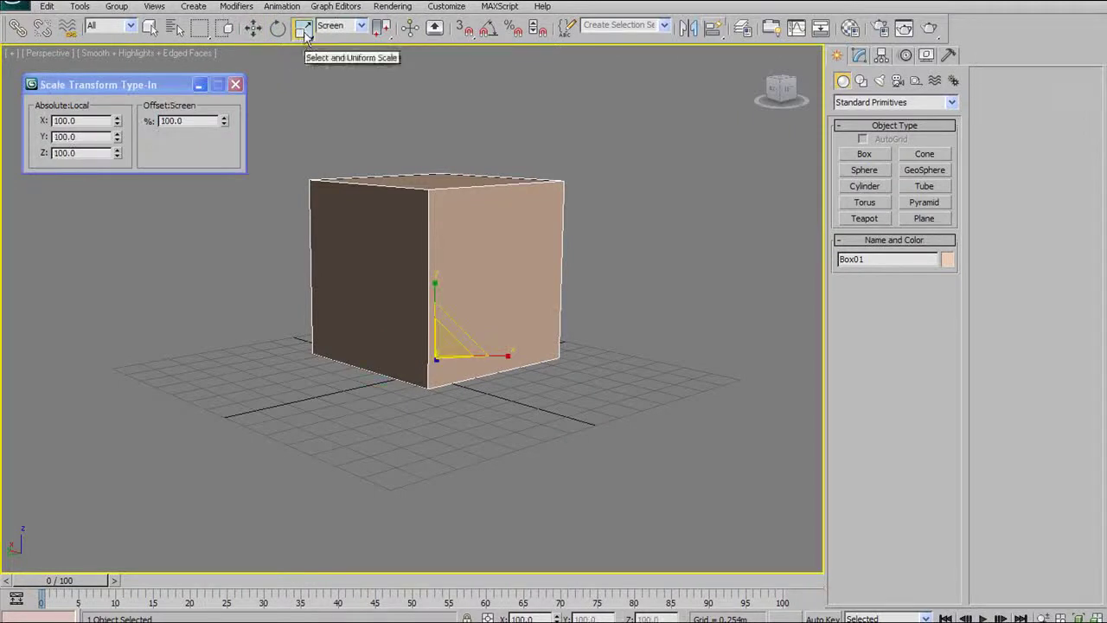
pyautogui.moveTo(183, 90); pyautogui.dragTo(198, 84)
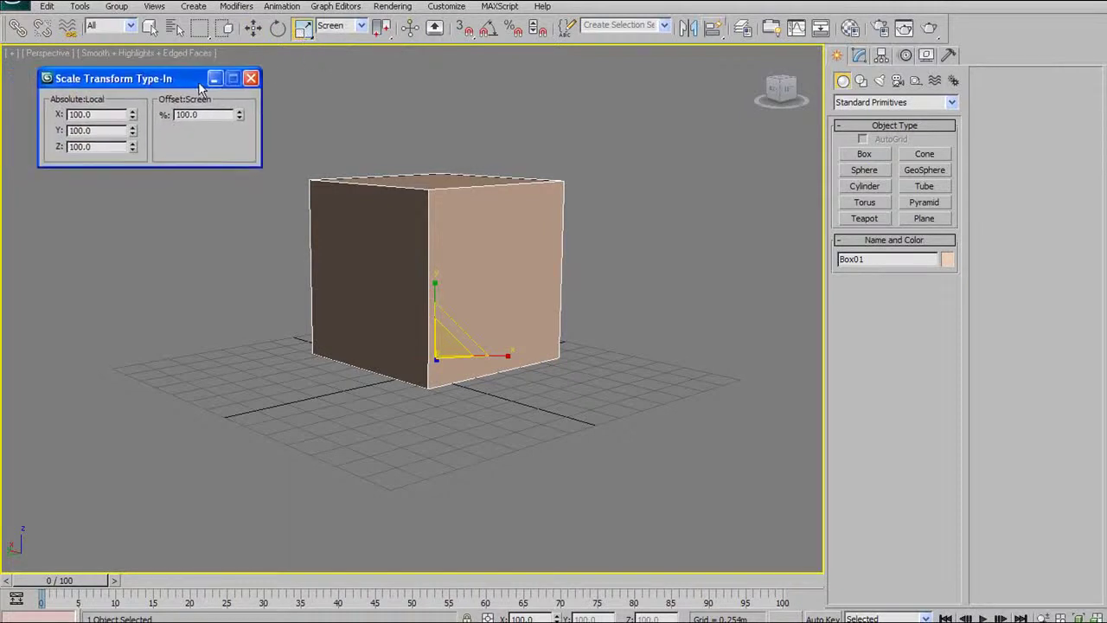
pyautogui.click(253, 27)
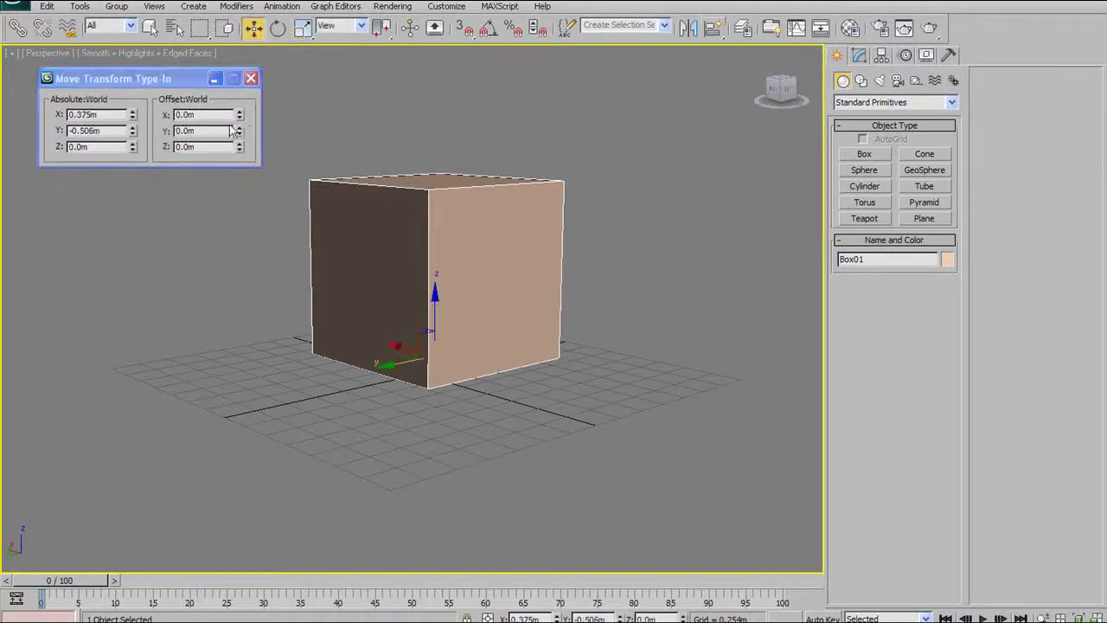
# - Try resetting the box's absolute local X scale to 0 with the Scale tool and undo it
pyautogui.click(302, 27)
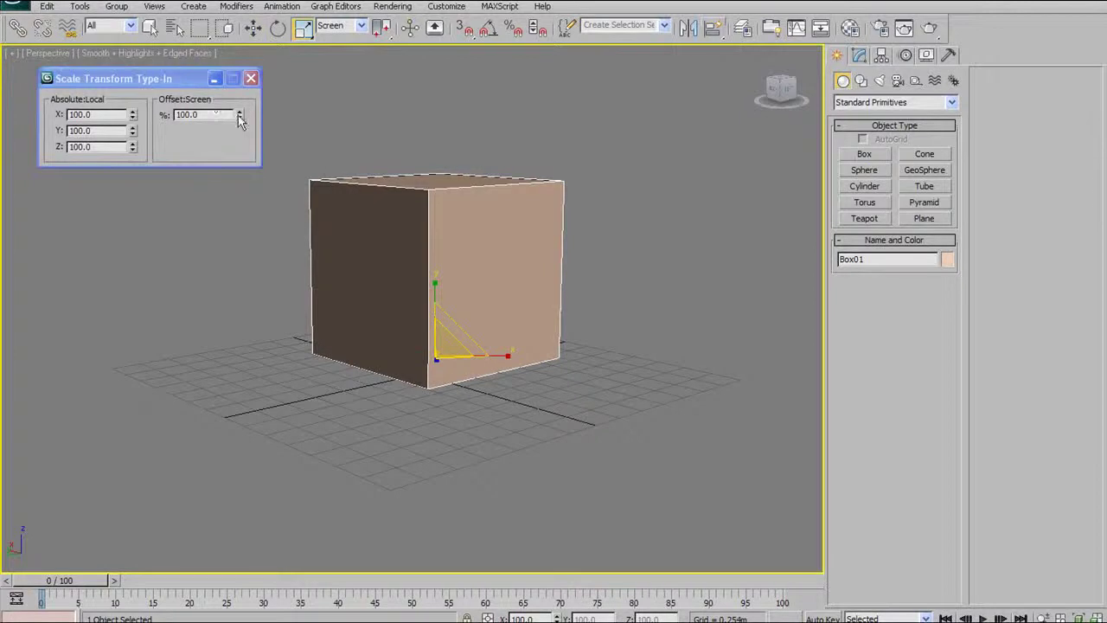
pyautogui.rightClick(133, 115)
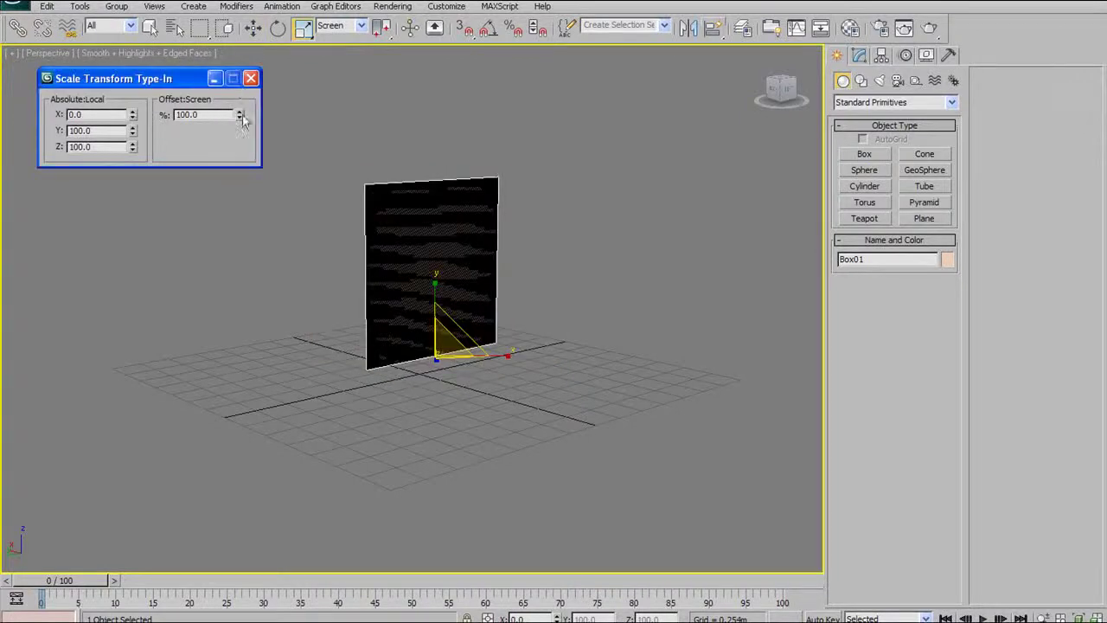
pyautogui.hotkey('ctrl', 'z')
pyautogui.moveTo(304, 28); pyautogui.dragTo(303, 55)
# - Move the box to the world origin by resetting its absolute X and Y to 0, and close the Transform Type-In
pyautogui.click(253, 28)
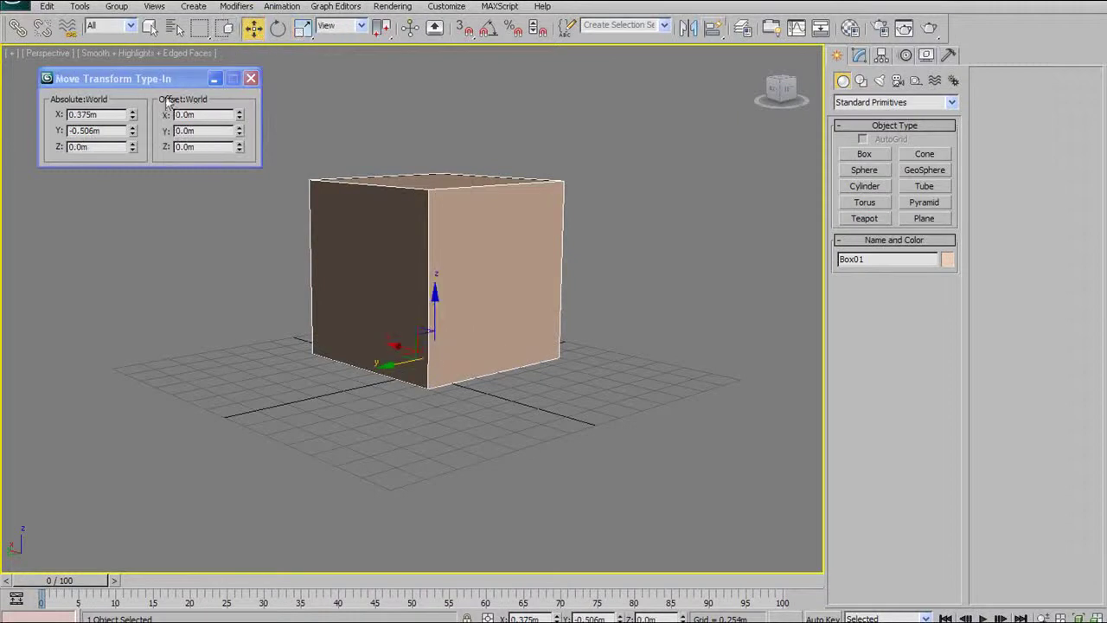
pyautogui.moveTo(194, 81); pyautogui.dragTo(214, 98)
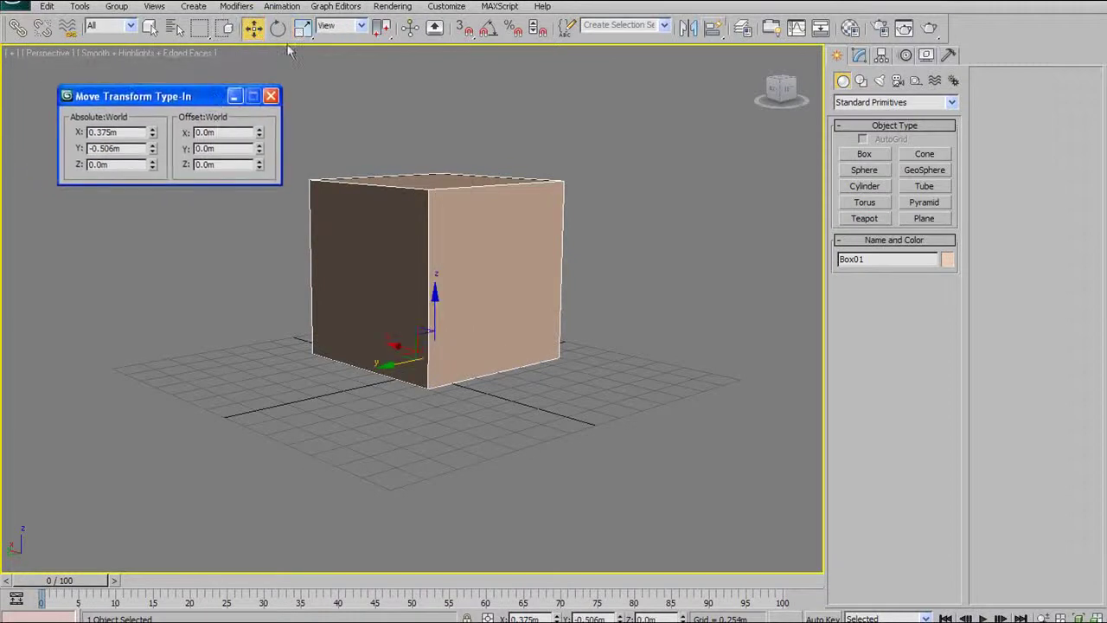
pyautogui.rightClick(154, 131)
pyautogui.rightClick(153, 145)
pyautogui.hotkey('ctrl', 'z')
pyautogui.rightClick(154, 146)
pyautogui.keyDown('alt'); pyautogui.moveTo(553, 177); pyautogui.dragTo(484, 259, button='middle'); pyautogui.keyUp('alt')
pyautogui.click(271, 96)
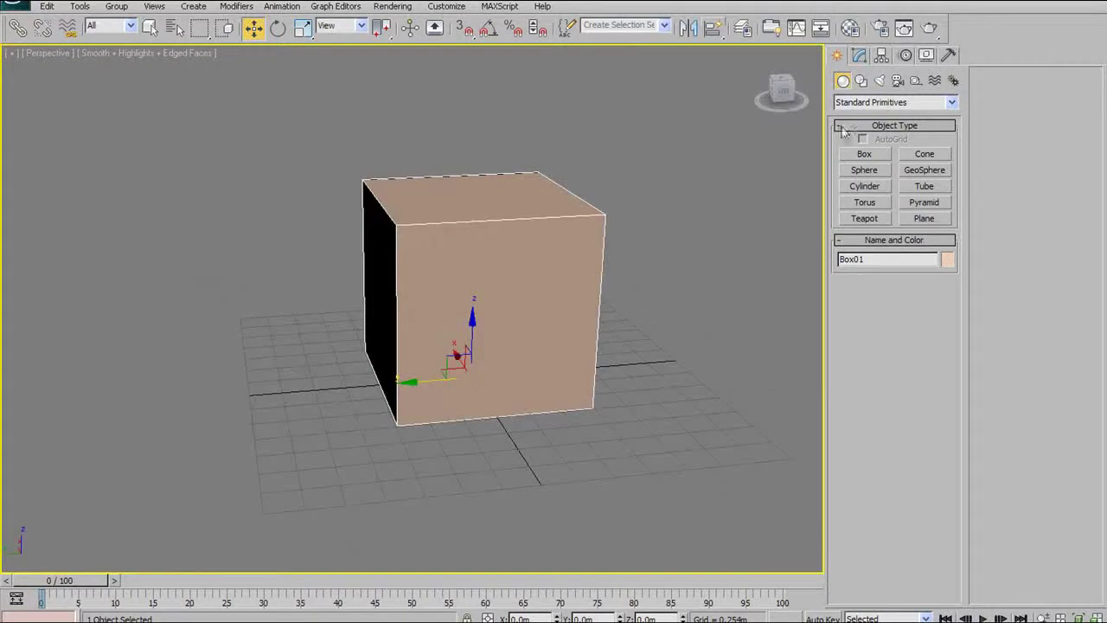
# - Examine the box from several sides and distances in the Perspective view
pyautogui.moveTo(659, 193); pyautogui.dragTo(445, 194, button='middle')
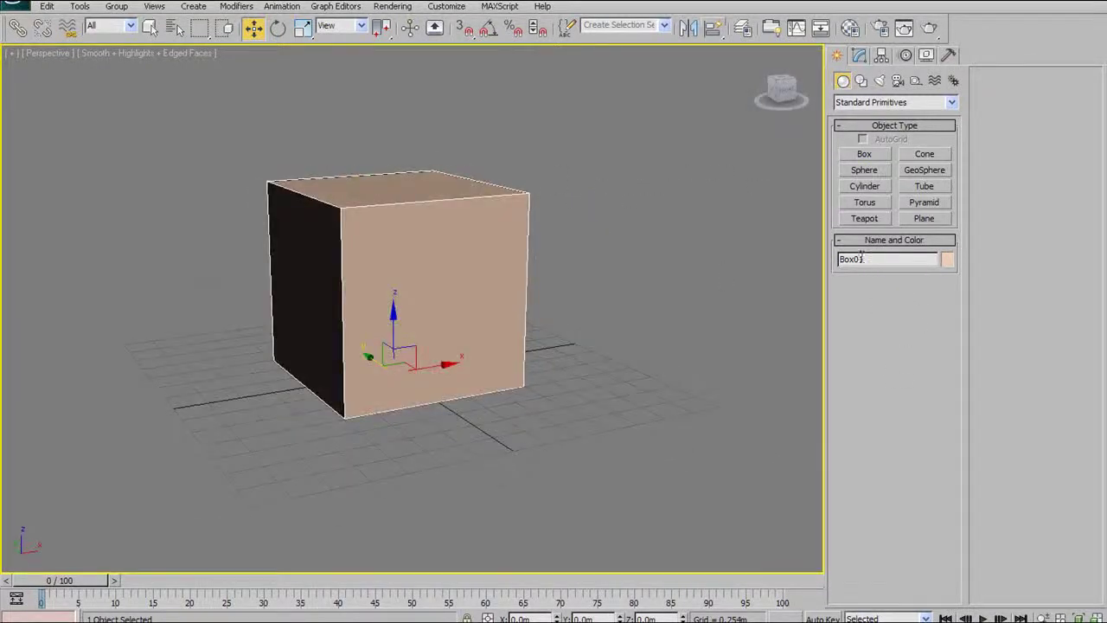
pyautogui.keyDown('alt'); pyautogui.moveTo(486, 350); pyautogui.dragTo(535, 338, button='middle'); pyautogui.keyUp('alt')
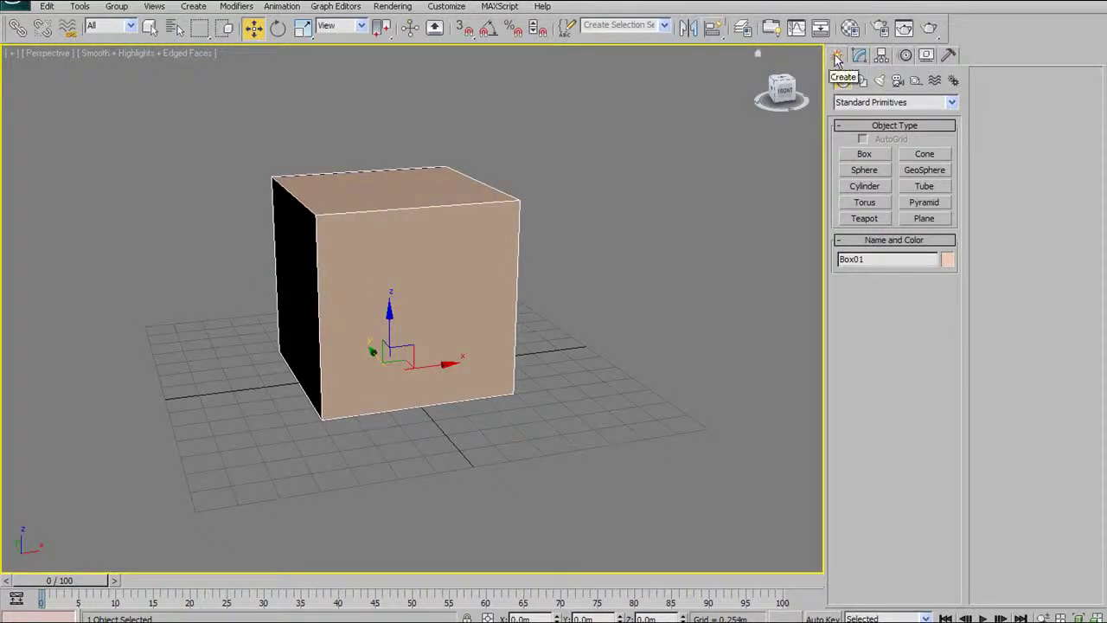
pyautogui.moveTo(354, 296); pyautogui.dragTo(394, 273, button='middle')
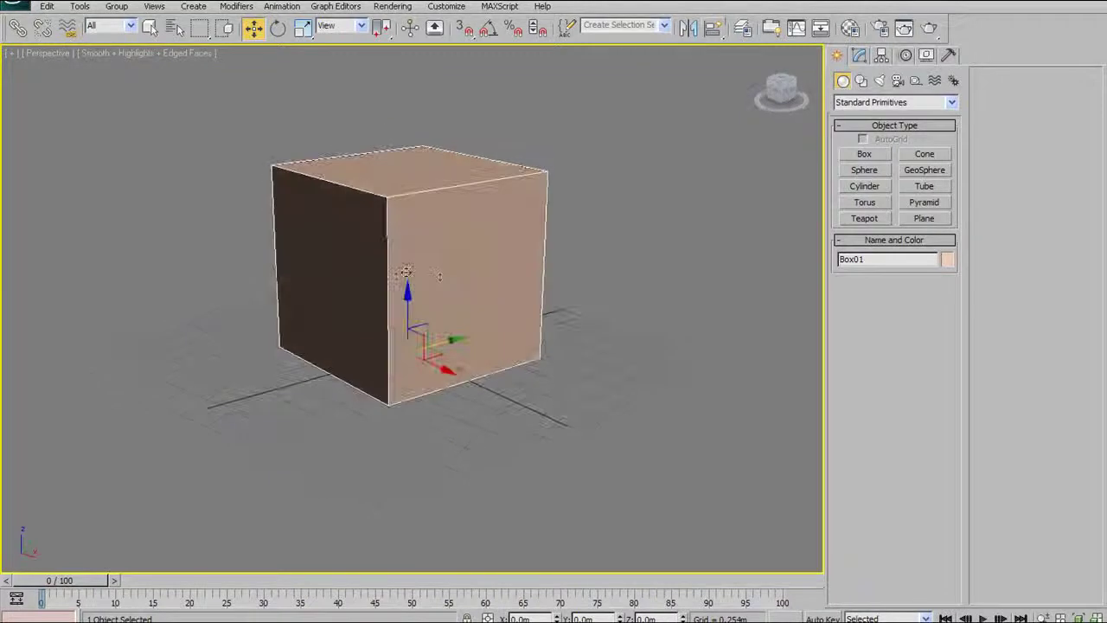
pyautogui.scroll(3, 439, 275)
pyautogui.scroll(-3, 494, 215)
pyautogui.click(573, 200)
pyautogui.click(524, 210)
pyautogui.keyDown('alt'); pyautogui.moveTo(523, 210); pyautogui.dragTo(642, 191, button='middle'); pyautogui.keyUp('alt')
pyautogui.scroll(4, 440, 256)
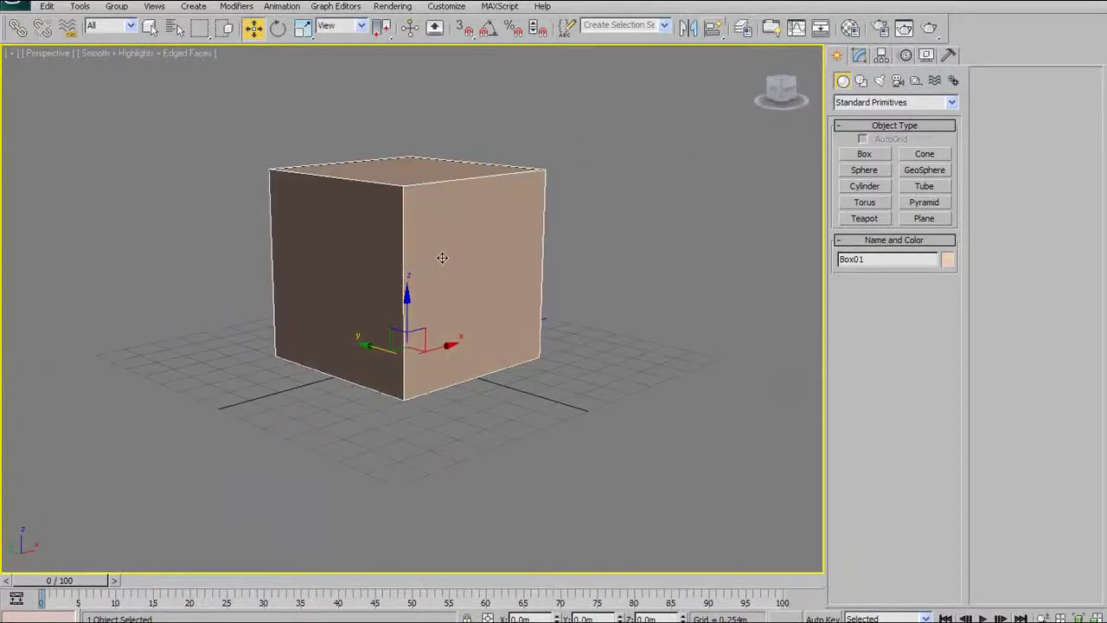
pyautogui.keyDown('alt'); pyautogui.moveTo(439, 252); pyautogui.dragTo(432, 196, button='middle'); pyautogui.keyUp('alt')
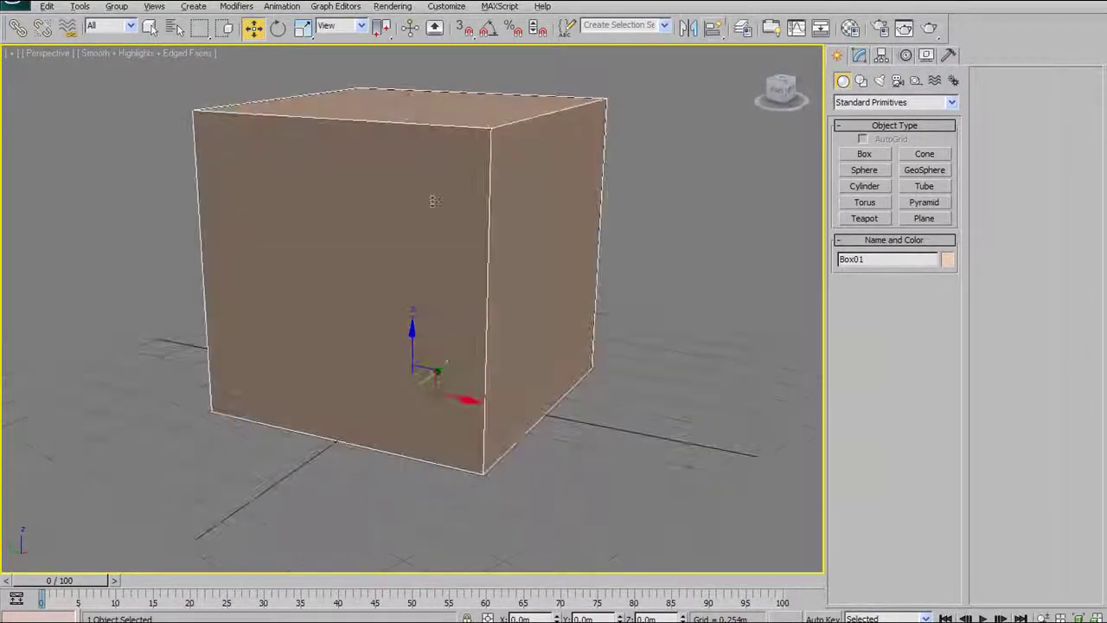
# - Show the box's modifier stack and parameters, and turn off Show Buttons for the modifier sets
pyautogui.click(859, 56)
pyautogui.moveTo(437, 262); pyautogui.dragTo(493, 267, button='middle')
pyautogui.moveTo(613, 208); pyautogui.dragTo(558, 216, button='middle')
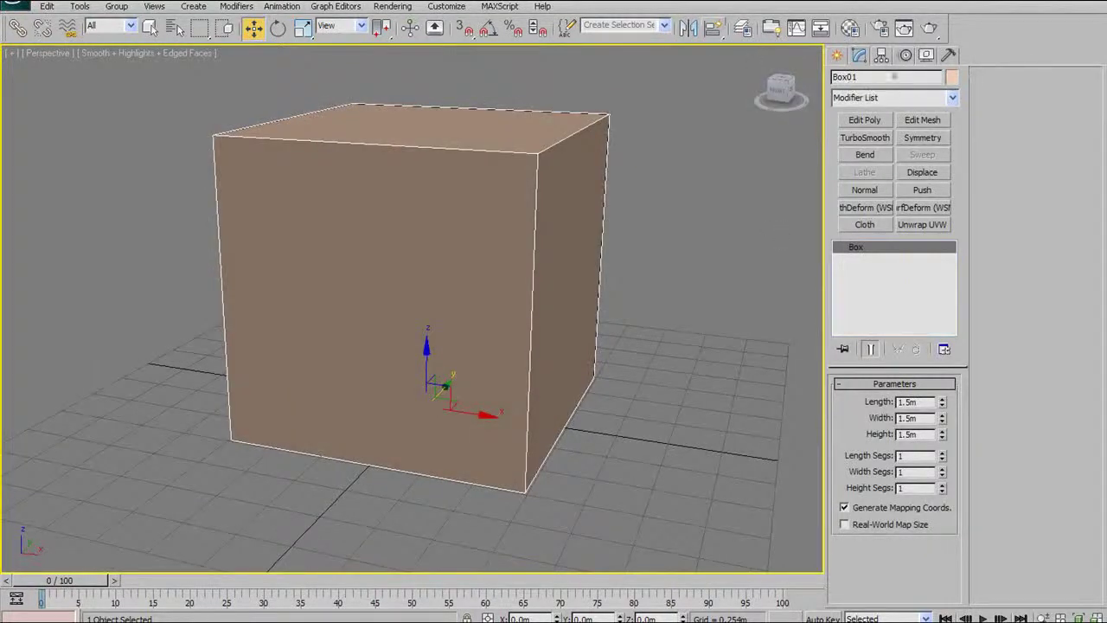
pyautogui.keyDown('alt'); pyautogui.moveTo(611, 192); pyautogui.dragTo(567, 244, button='middle'); pyautogui.keyUp('alt')
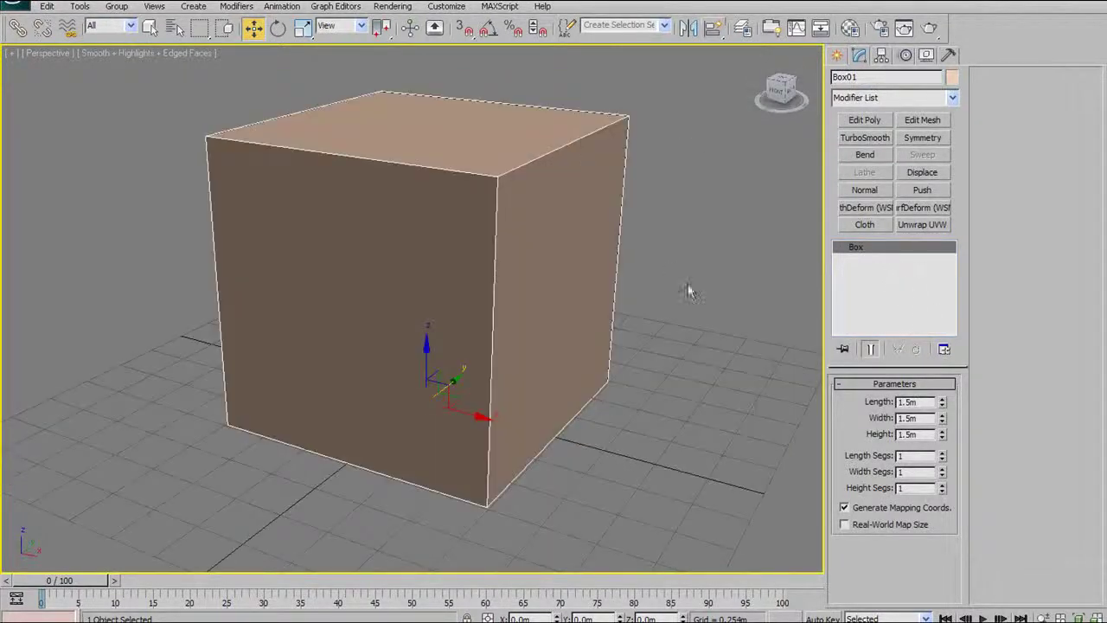
pyautogui.click(943, 348)
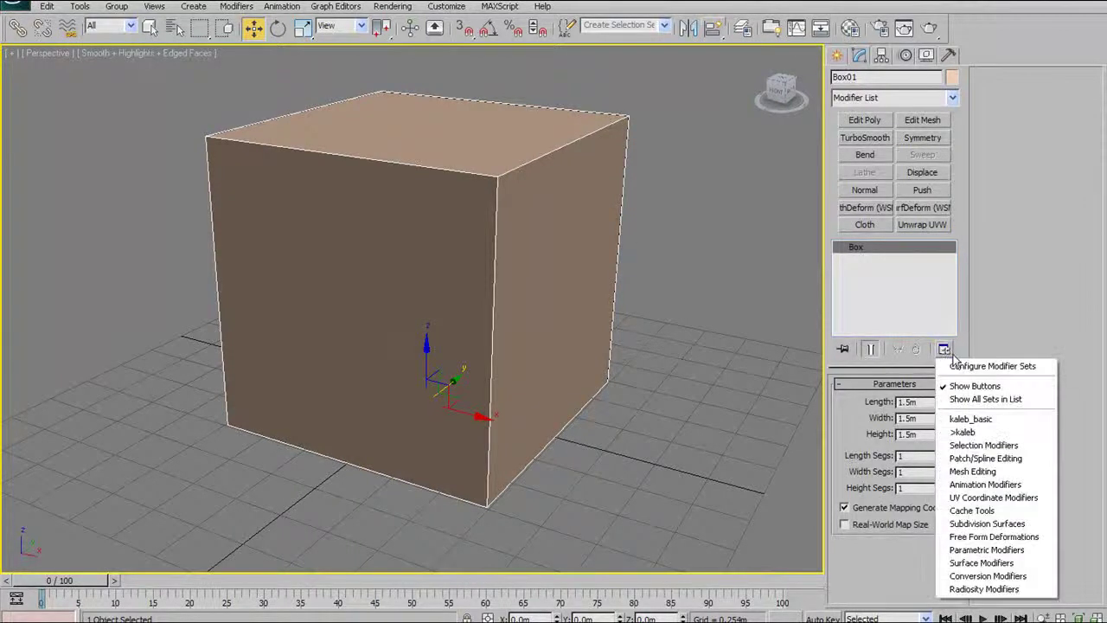
pyautogui.click(962, 383)
pyautogui.moveTo(581, 172); pyautogui.dragTo(591, 207, button='middle')
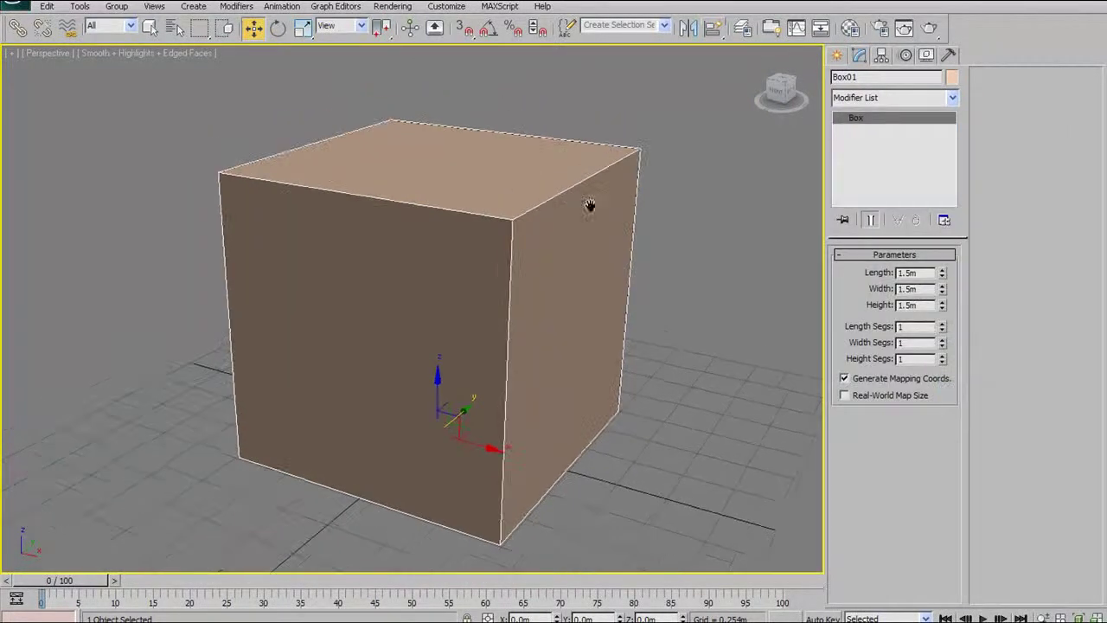
# - Rename the box as Test Object, then deselect it and select it again
pyautogui.doubleClick(856, 77)
pyautogui.moveTo(804, 111); pyautogui.dragTo(532, 281)
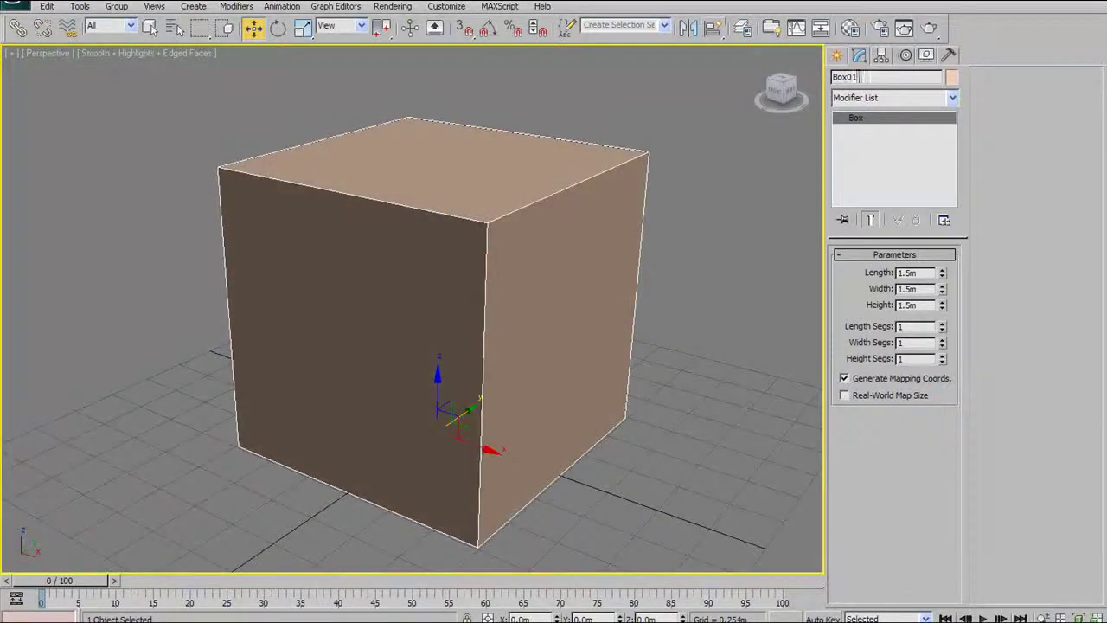
pyautogui.doubleClick(865, 77)
pyautogui.write('Test Object')
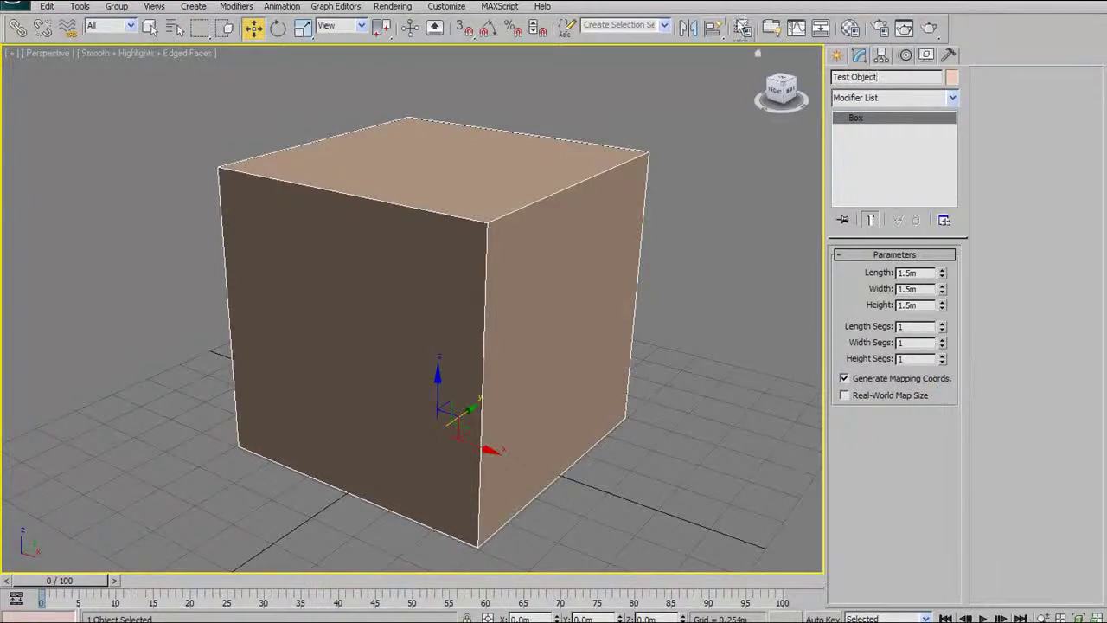
pyautogui.click(650, 199)
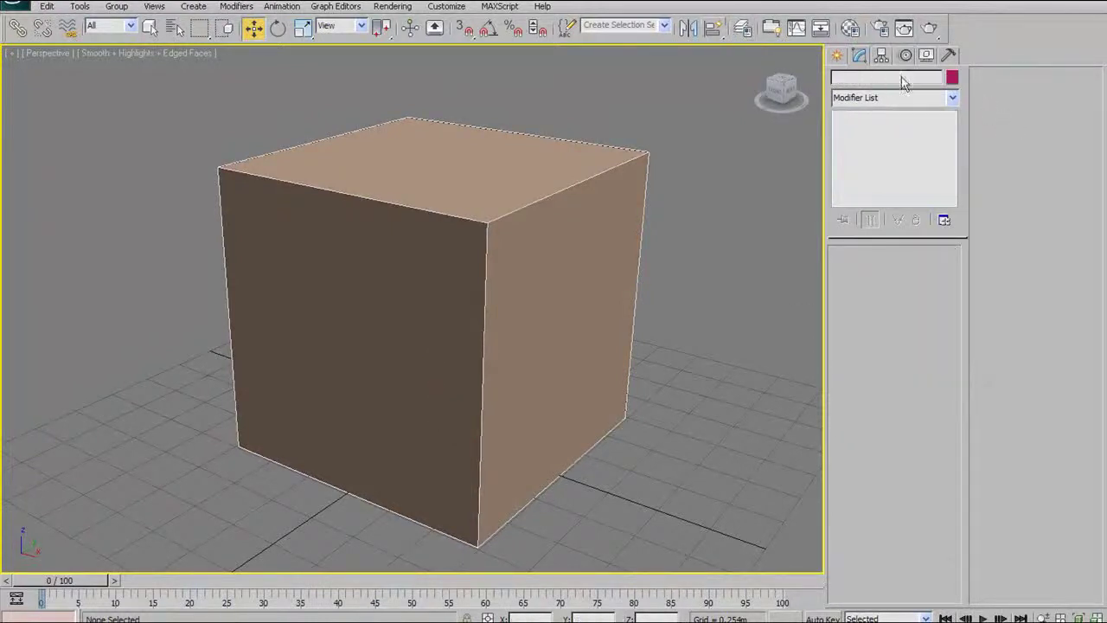
pyautogui.click(594, 215)
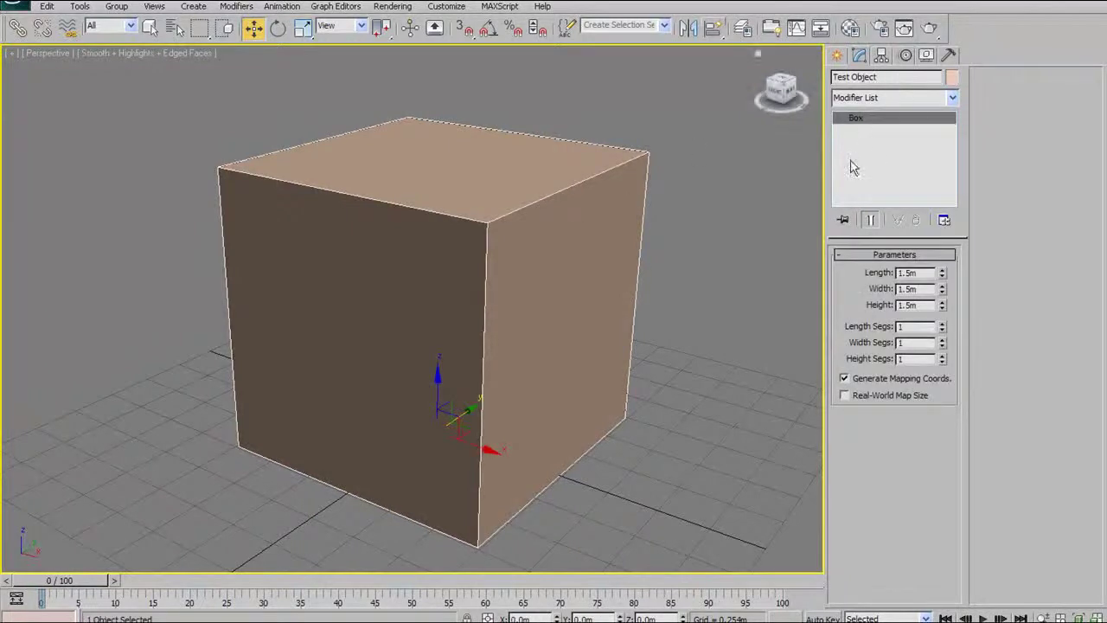
# - Examine the Test Object box from several sides along with its dimension, segment and mapping parameters
pyautogui.keyDown('alt'); pyautogui.moveTo(805, 144); pyautogui.dragTo(456, 257, button='middle'); pyautogui.keyUp('alt')
pyautogui.keyDown('alt'); pyautogui.moveTo(523, 189); pyautogui.dragTo(483, 240, button='middle'); pyautogui.keyUp('alt')
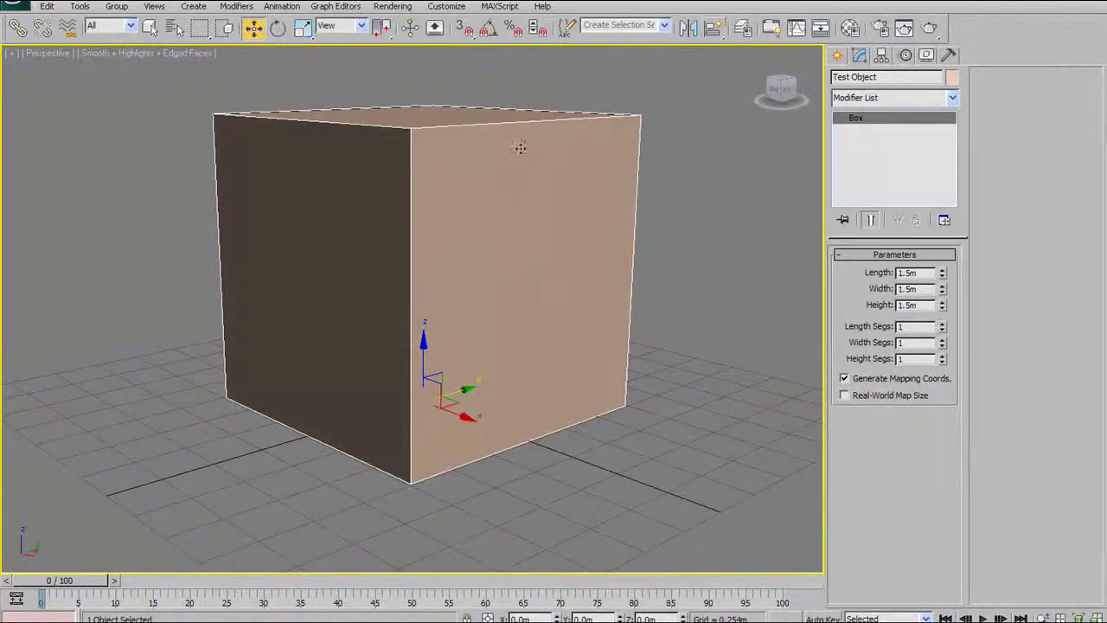
pyautogui.moveTo(544, 187)
pyautogui.keyDown('alt'); pyautogui.mouseDown(button='middle')
pyautogui.moveTo(521, 212)
pyautogui.moveTo(531, 198)
pyautogui.moveTo(554, 198)
pyautogui.moveTo(526, 213)
pyautogui.moveTo(531, 197)
pyautogui.mouseUp(button='middle'); pyautogui.keyUp('alt')
pyautogui.keyDown('alt'); pyautogui.moveTo(692, 178); pyautogui.dragTo(568, 210, button='middle'); pyautogui.keyUp('alt')
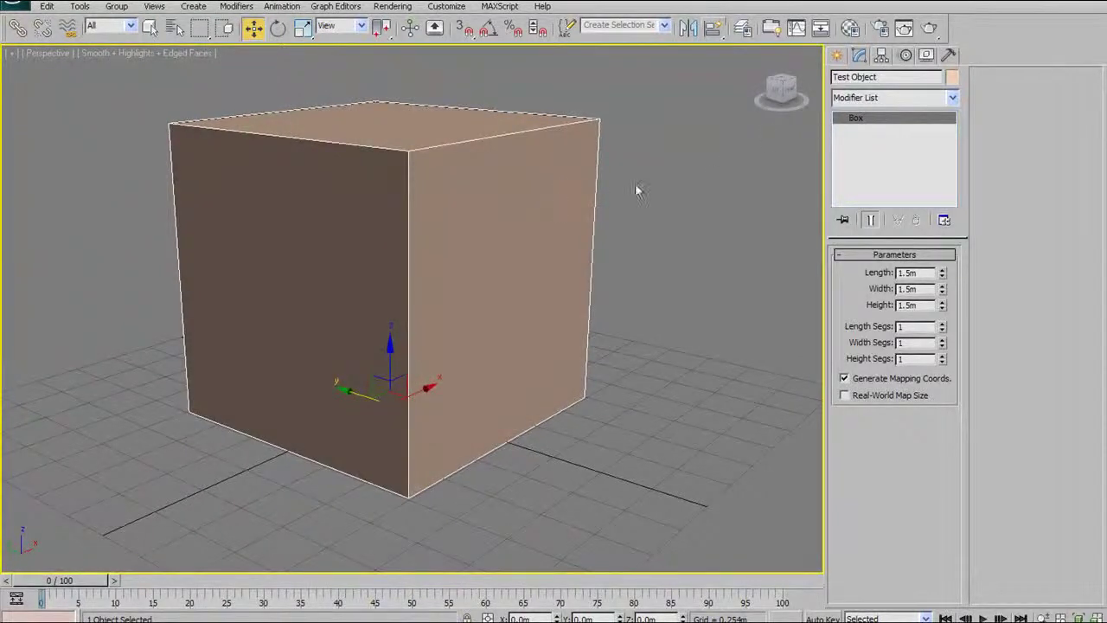
pyautogui.moveTo(624, 242)
pyautogui.mouseDown(button='middle')
pyautogui.moveTo(650, 214)
pyautogui.moveTo(626, 222)
pyautogui.mouseUp(button='middle')
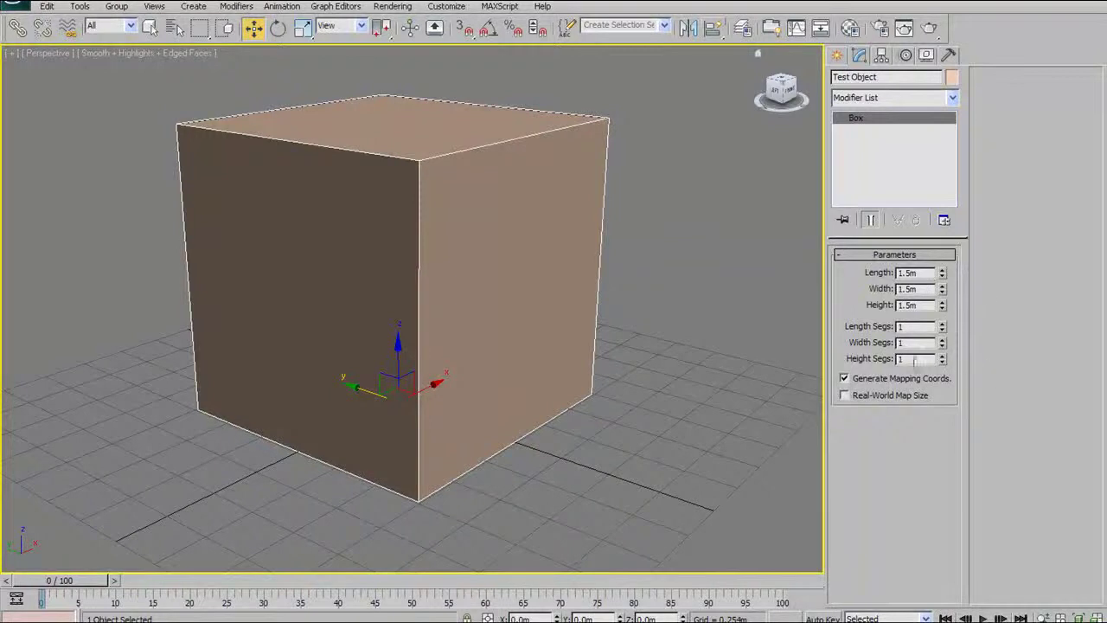
pyautogui.moveTo(574, 337)
pyautogui.keyDown('alt'); pyautogui.mouseDown(button='middle')
pyautogui.moveTo(609, 325)
pyautogui.moveTo(582, 320)
pyautogui.mouseUp(button='middle'); pyautogui.keyUp('alt')
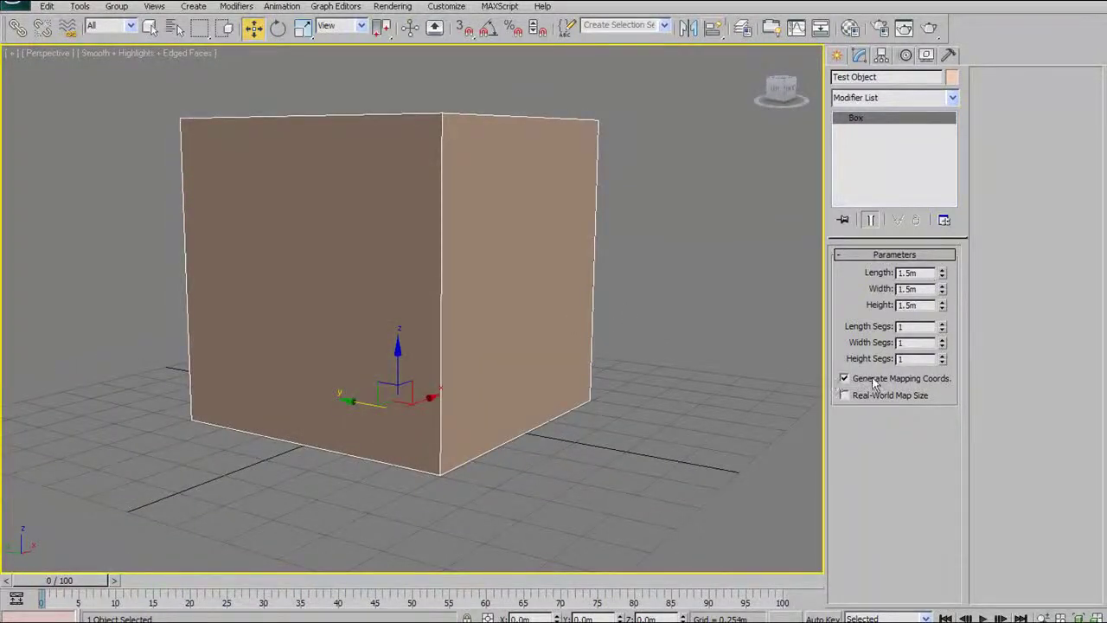
pyautogui.keyDown('alt'); pyautogui.moveTo(739, 378); pyautogui.dragTo(644, 268, button='middle'); pyautogui.keyUp('alt')
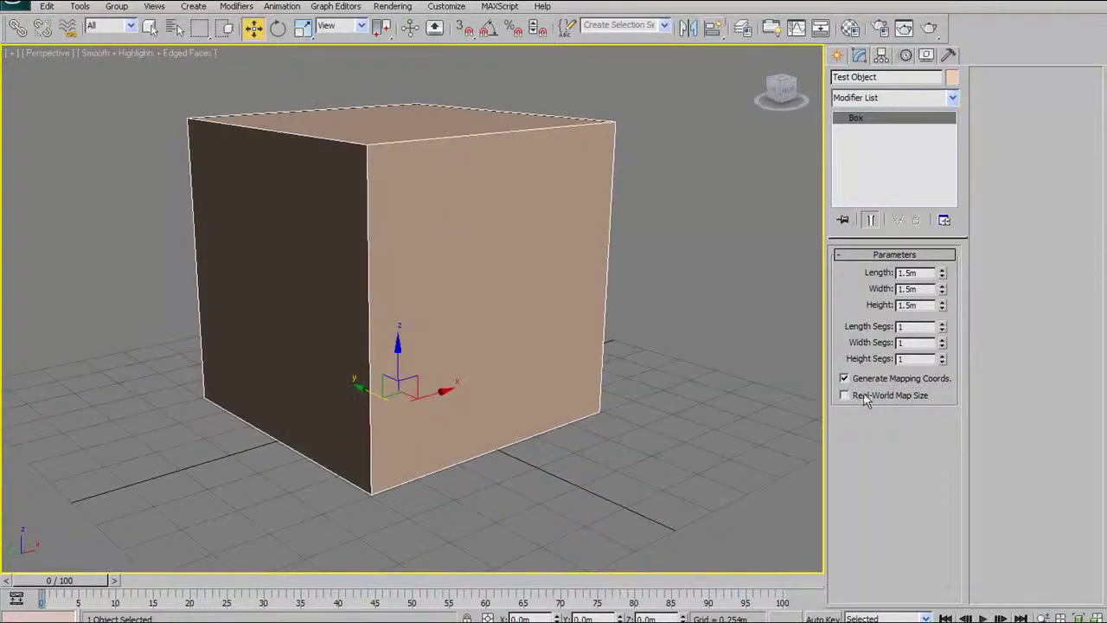
pyautogui.moveTo(495, 202); pyautogui.dragTo(515, 222, button='middle')
pyautogui.moveTo(536, 178); pyautogui.dragTo(530, 194, button='middle')
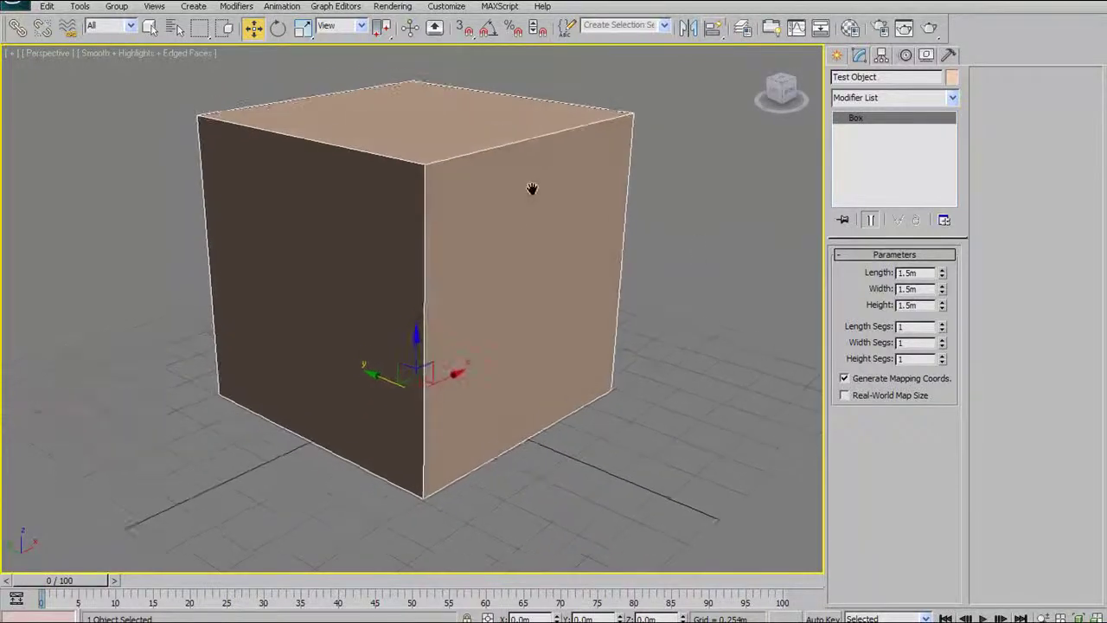
# - Try 4 segments along the box's length, width and height, and reset all three counts to 1
pyautogui.moveTo(942, 272); pyautogui.dragTo(947, 296)
pyautogui.keyDown('alt'); pyautogui.moveTo(557, 271); pyautogui.dragTo(564, 271, button='middle'); pyautogui.keyUp('alt')
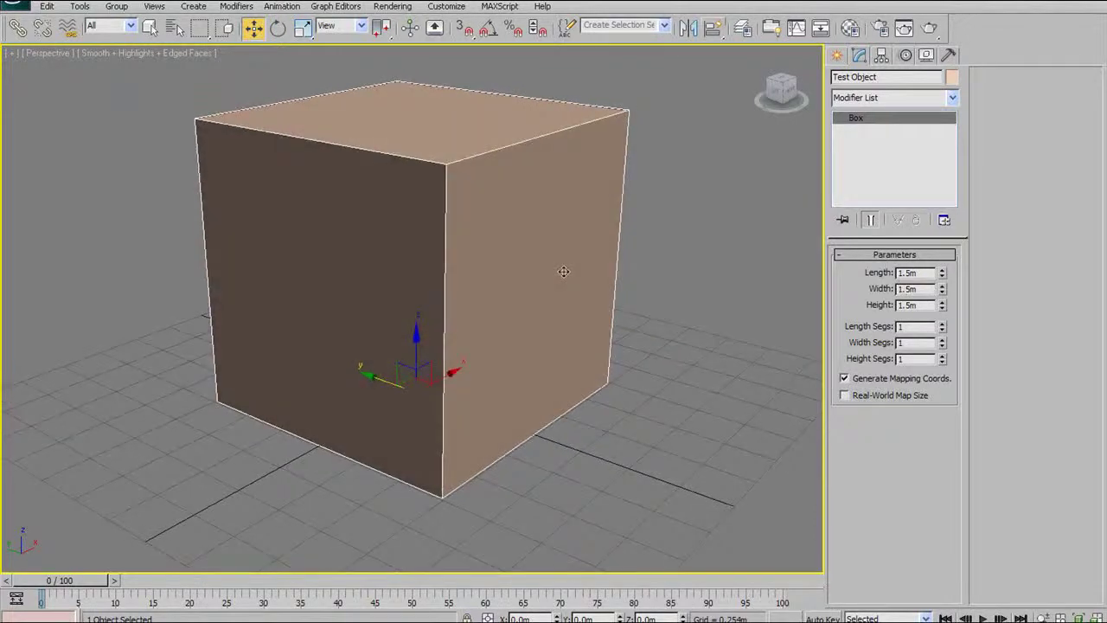
pyautogui.moveTo(944, 326); pyautogui.dragTo(942, 361)
pyautogui.keyDown('alt'); pyautogui.moveTo(461, 254); pyautogui.dragTo(499, 253, button='middle'); pyautogui.keyUp('alt')
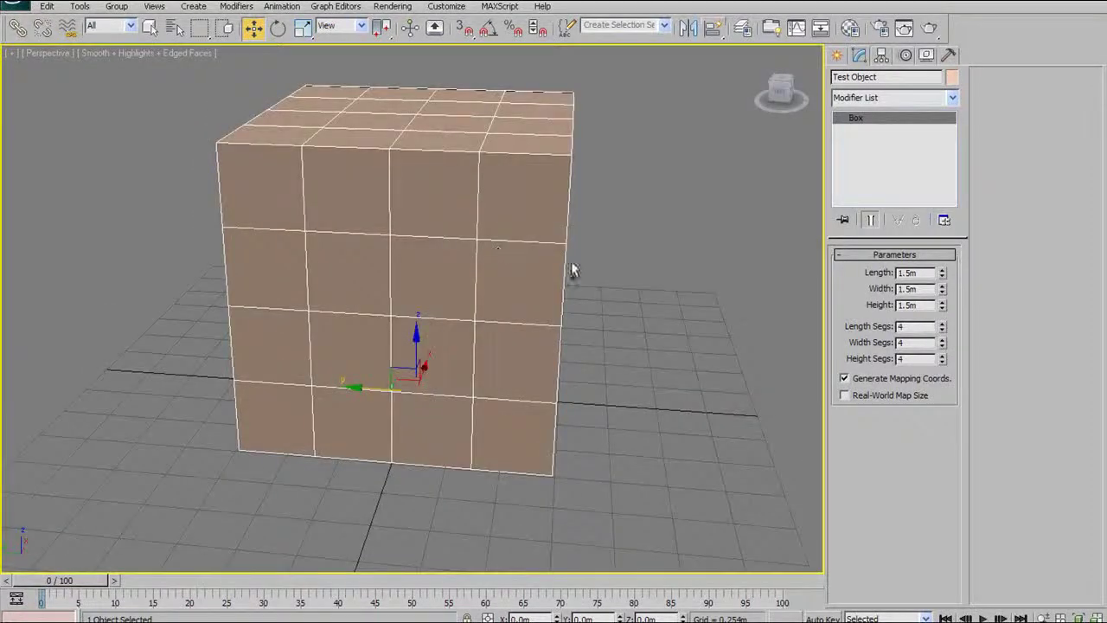
pyautogui.rightClick(941, 330)
pyautogui.rightClick(941, 345)
pyautogui.rightClick(942, 361)
# - Try 5 length segments on the box and reset the count to 1
pyautogui.click(943, 325)
pyautogui.click(942, 325)
pyautogui.click(942, 325)
pyautogui.click(942, 325)
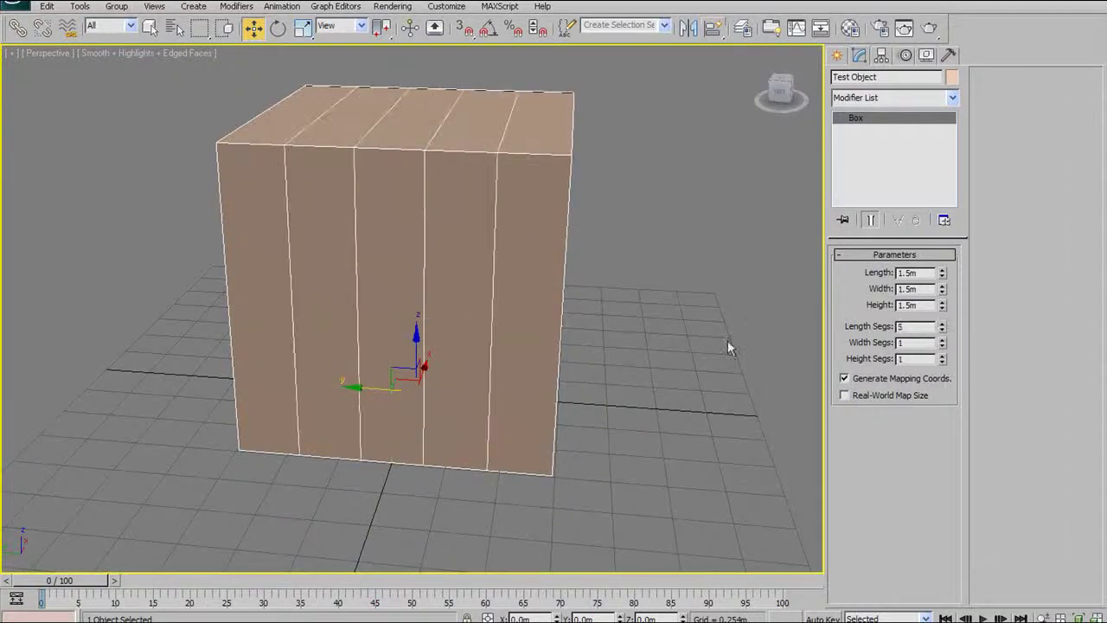
pyautogui.keyDown('alt'); pyautogui.moveTo(690, 326); pyautogui.dragTo(654, 326, button='middle'); pyautogui.keyUp('alt')
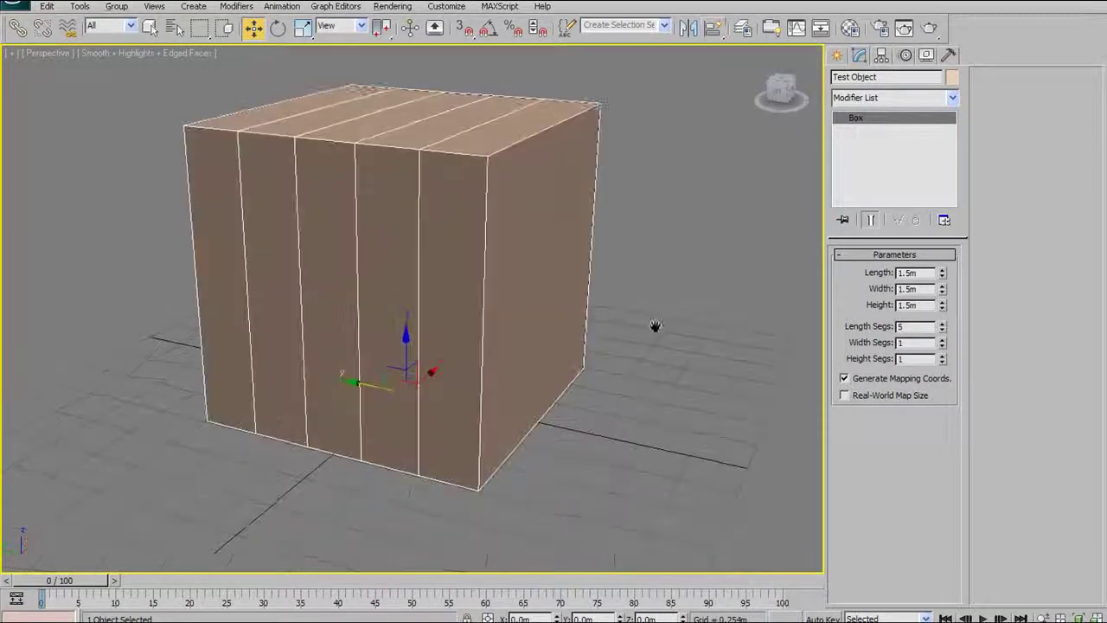
pyautogui.rightClick(943, 329)
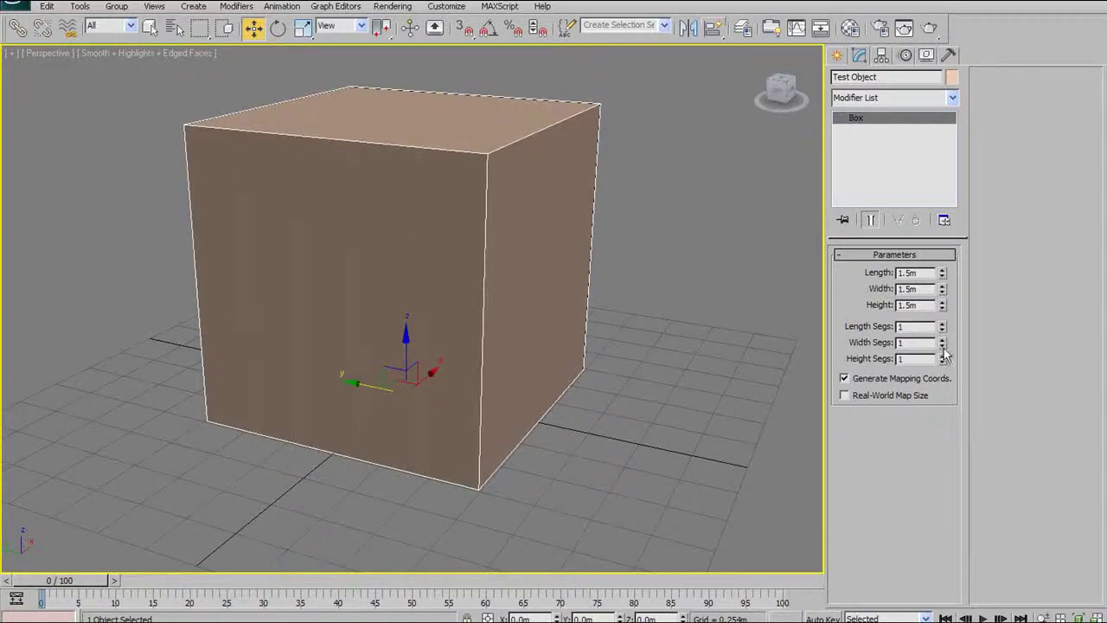
# - Try adding several length segments and several width segments to the box in turn, resetting each count to 1
pyautogui.click(942, 325)
pyautogui.click(941, 325)
pyautogui.click(941, 325)
pyautogui.click(942, 325)
pyautogui.click(942, 325)
pyautogui.rightClick(942, 327)
pyautogui.click(942, 339)
pyautogui.click(941, 339)
pyautogui.click(942, 338)
pyautogui.click(941, 339)
pyautogui.rightClick(941, 344)
pyautogui.keyDown('alt'); pyautogui.moveTo(572, 261); pyautogui.dragTo(495, 218, button='middle'); pyautogui.keyUp('alt')
pyautogui.scroll(-3, 425, 228)
pyautogui.scroll(3, 423, 218)
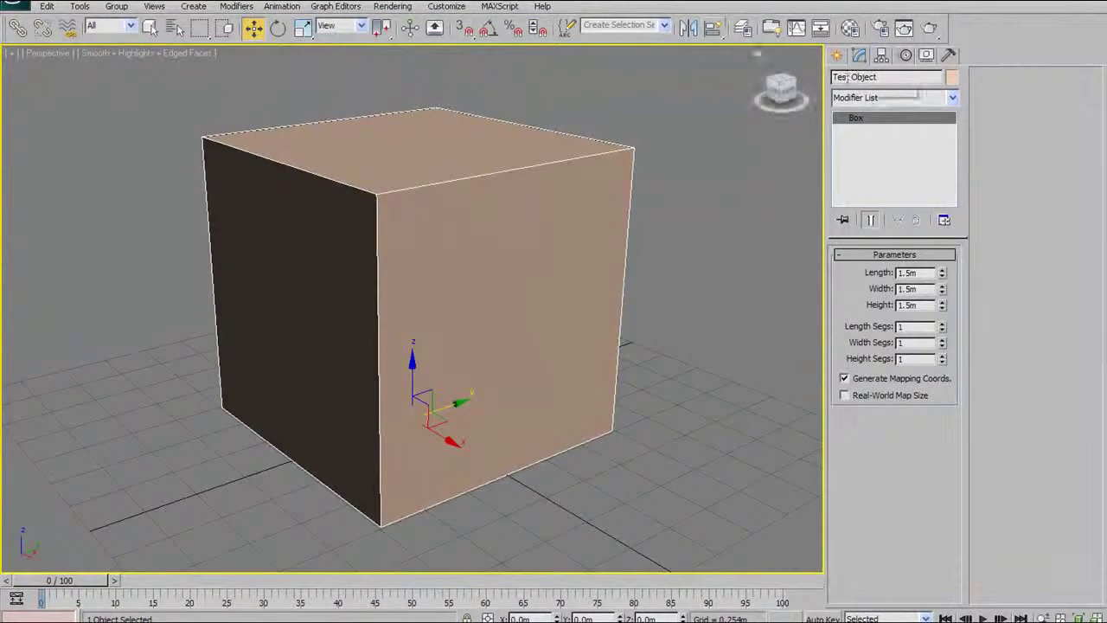
# - Create a sphere with a radius of about 0.487 m on the grid beside the box
pyautogui.click(836, 55)
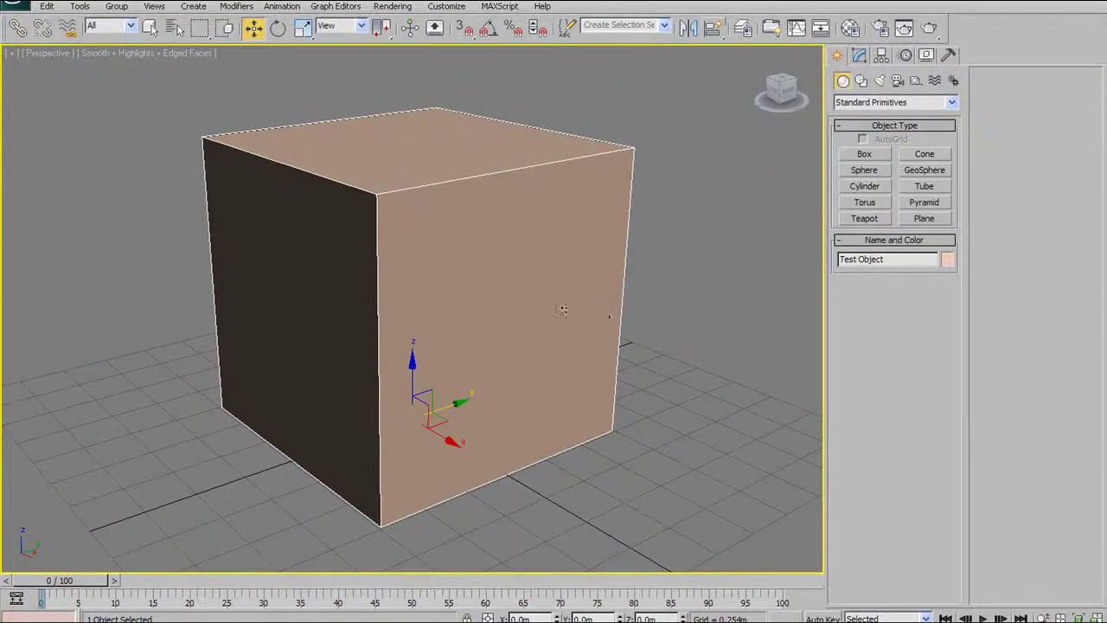
pyautogui.scroll(-5, 523, 322)
pyautogui.scroll(5, 518, 318)
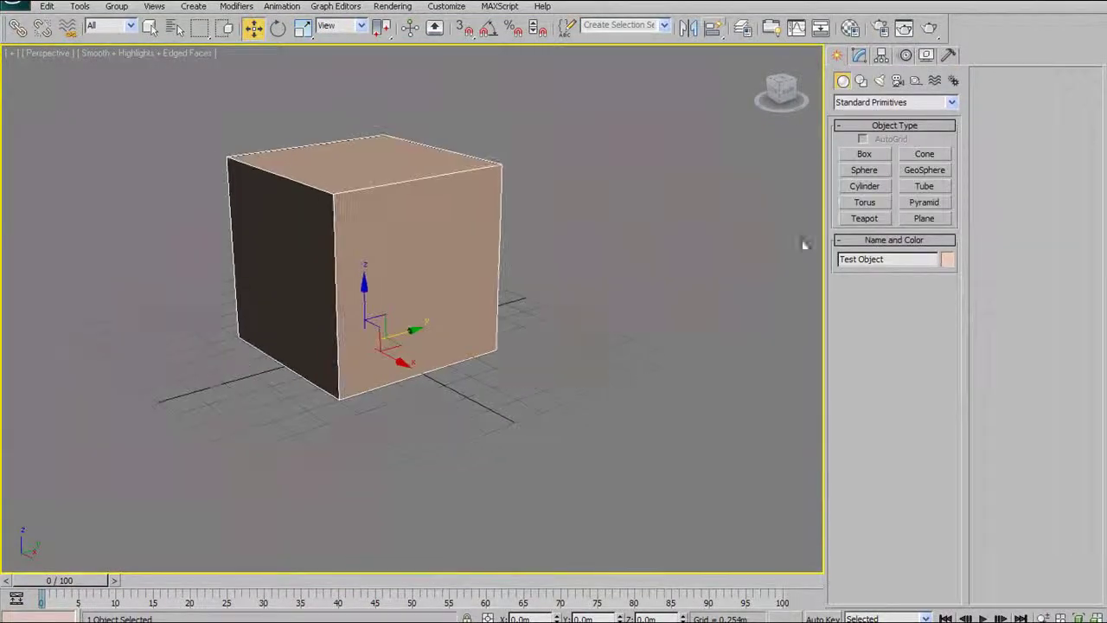
pyautogui.click(865, 171)
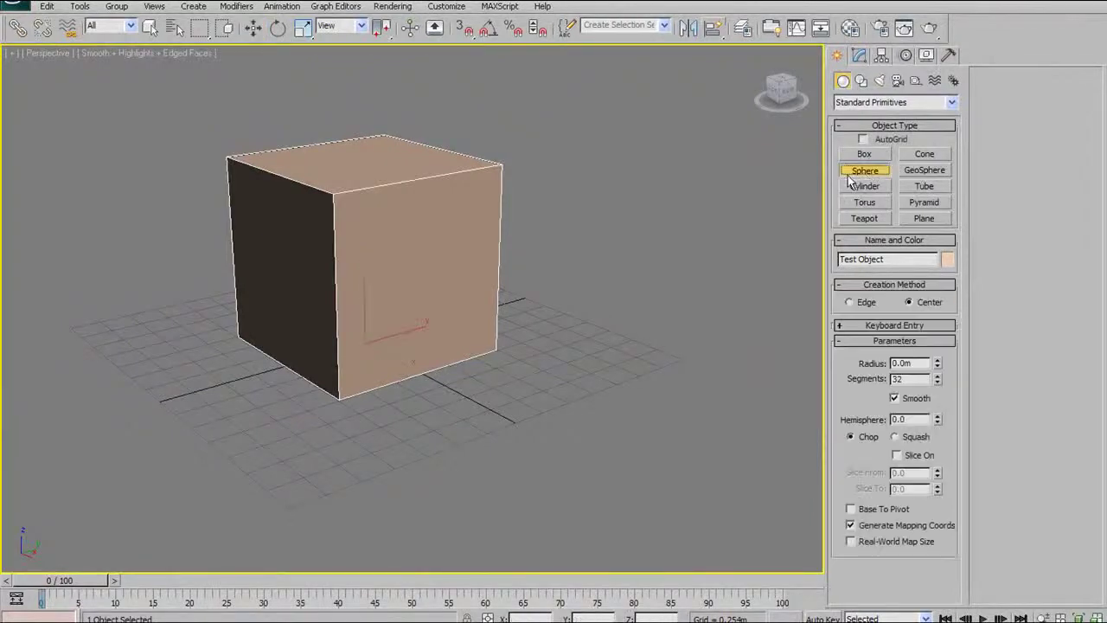
pyautogui.moveTo(581, 340); pyautogui.dragTo(602, 270)
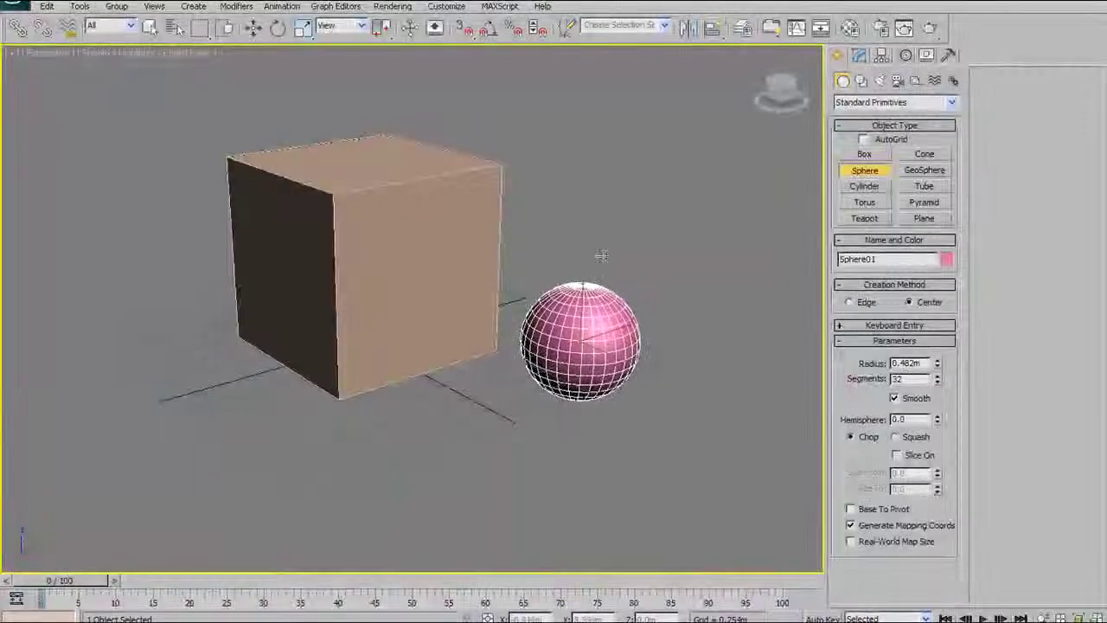
pyautogui.press('w')
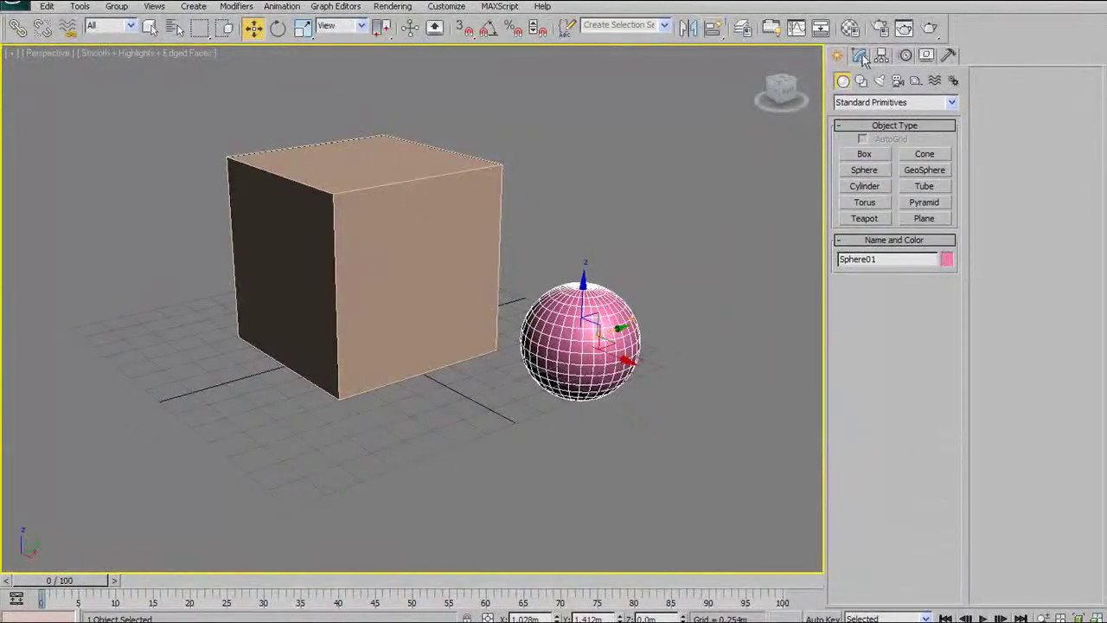
# - Try low and high segment counts on the sphere, ending at 51, and hide the edged faces
pyautogui.click(858, 57)
pyautogui.moveTo(937, 329); pyautogui.dragTo(938, 300)
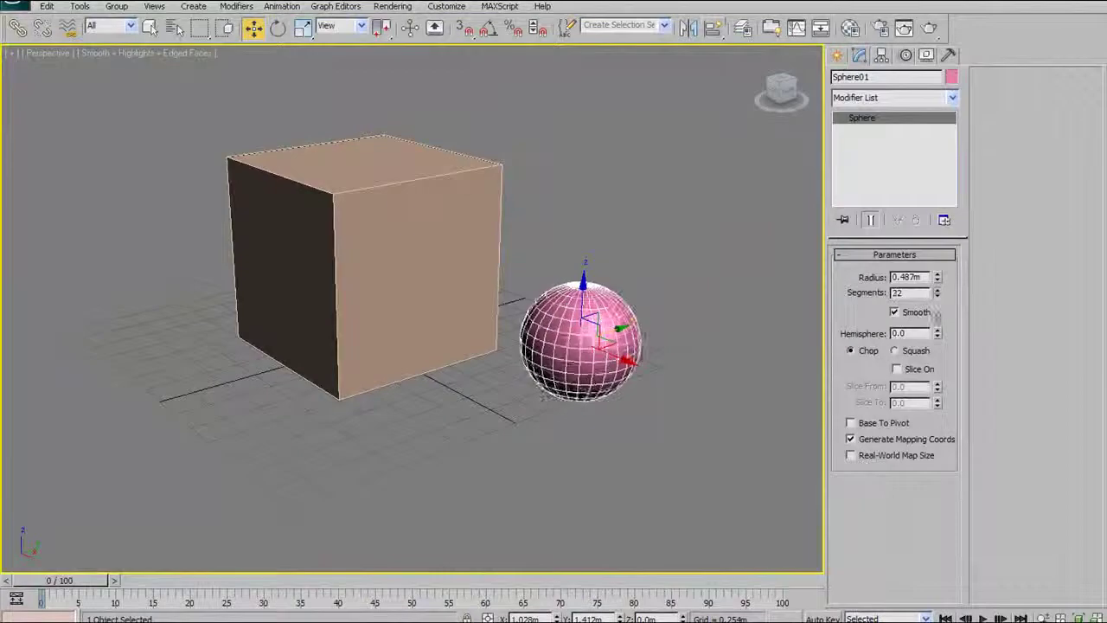
pyautogui.moveTo(940, 391); pyautogui.dragTo(946, 495)
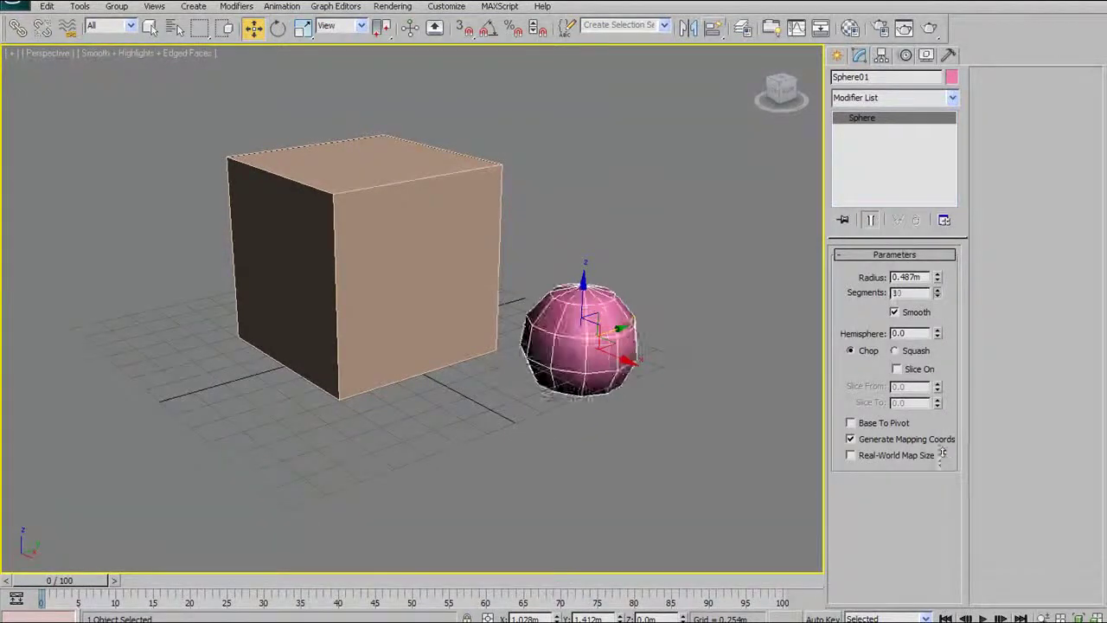
pyautogui.moveTo(938, 482); pyautogui.dragTo(960, 300)
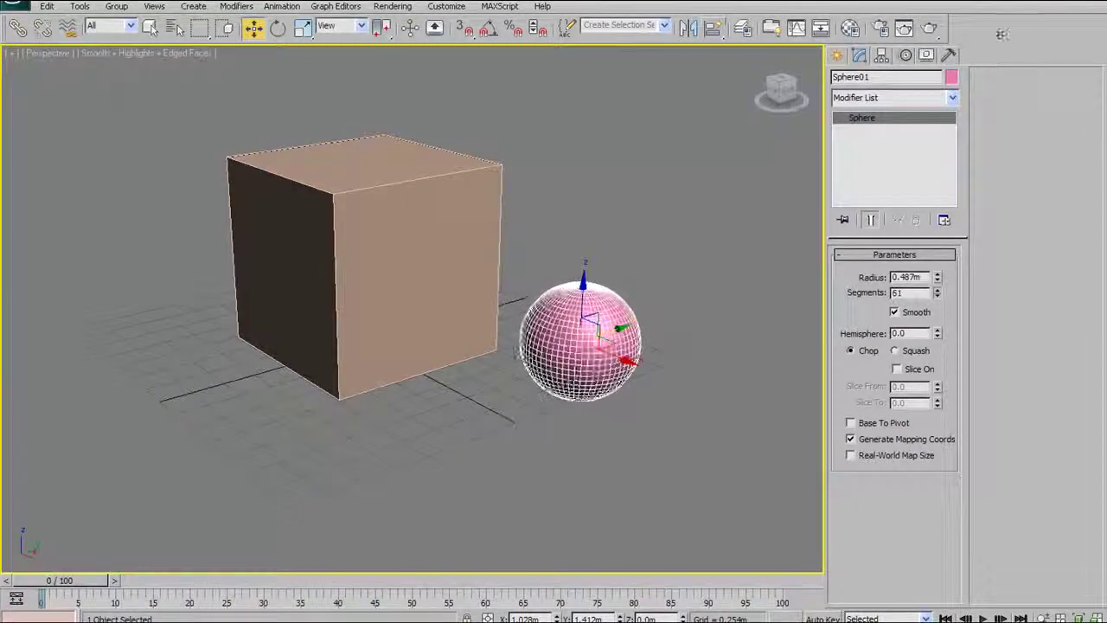
pyautogui.moveTo(559, 371); pyautogui.dragTo(519, 387, button='middle')
pyautogui.press('F4')
pyautogui.scroll(5, 545, 367)
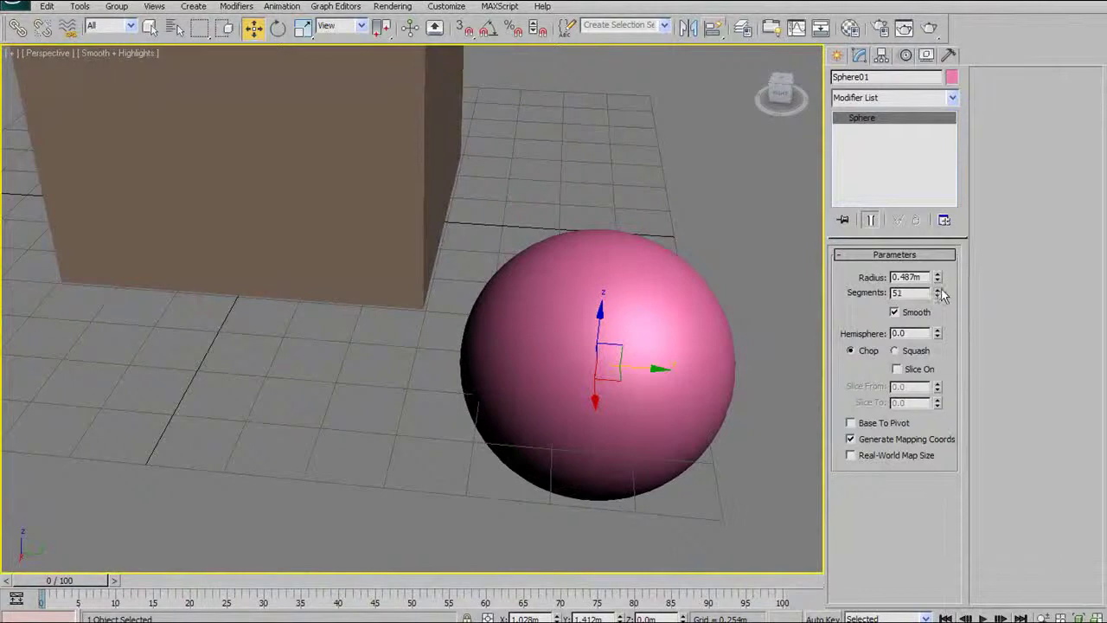
# - Lower the sphere's segments to 13 and show the edged faces again
pyautogui.moveTo(938, 322); pyautogui.dragTo(939, 552)
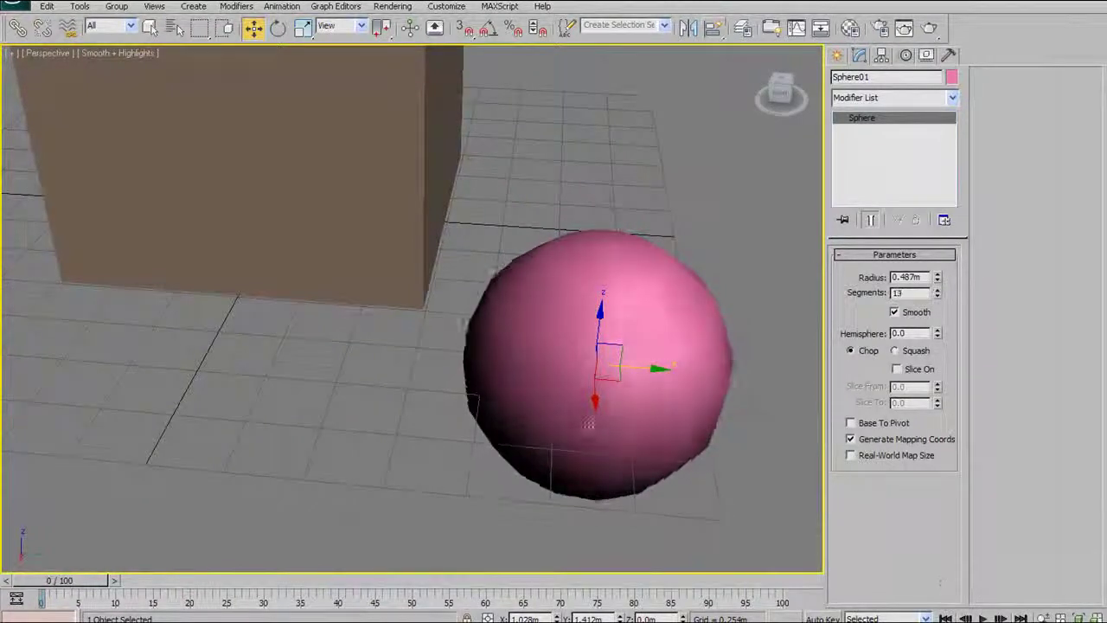
pyautogui.keyDown('alt'); pyautogui.moveTo(600, 462); pyautogui.dragTo(654, 406, button='middle'); pyautogui.keyUp('alt')
pyautogui.scroll(-3, 607, 365)
pyautogui.moveTo(595, 355); pyautogui.dragTo(629, 386, button='middle')
pyautogui.press('F4')
# - Try a Hemisphere value of about 0.54 on the sphere and return it to 0
pyautogui.moveTo(936, 337); pyautogui.dragTo(957, 252)
pyautogui.keyDown('alt'); pyautogui.moveTo(637, 306); pyautogui.dragTo(571, 299, button='middle'); pyautogui.keyUp('alt')
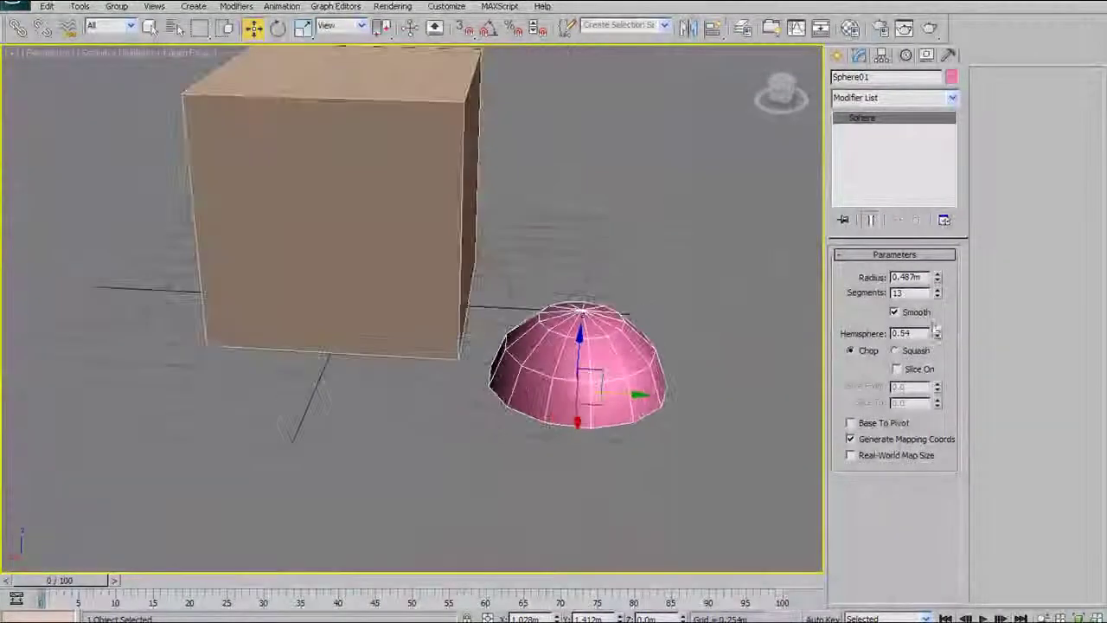
pyautogui.moveTo(937, 334); pyautogui.dragTo(919, 391)
pyautogui.moveTo(657, 328)
pyautogui.keyDown('alt'); pyautogui.mouseDown(button='middle')
pyautogui.moveTo(677, 323)
pyautogui.moveTo(682, 390)
pyautogui.moveTo(697, 403)
pyautogui.moveTo(644, 358)
pyautogui.moveTo(650, 345)
pyautogui.mouseUp(button='middle'); pyautogui.keyUp('alt')
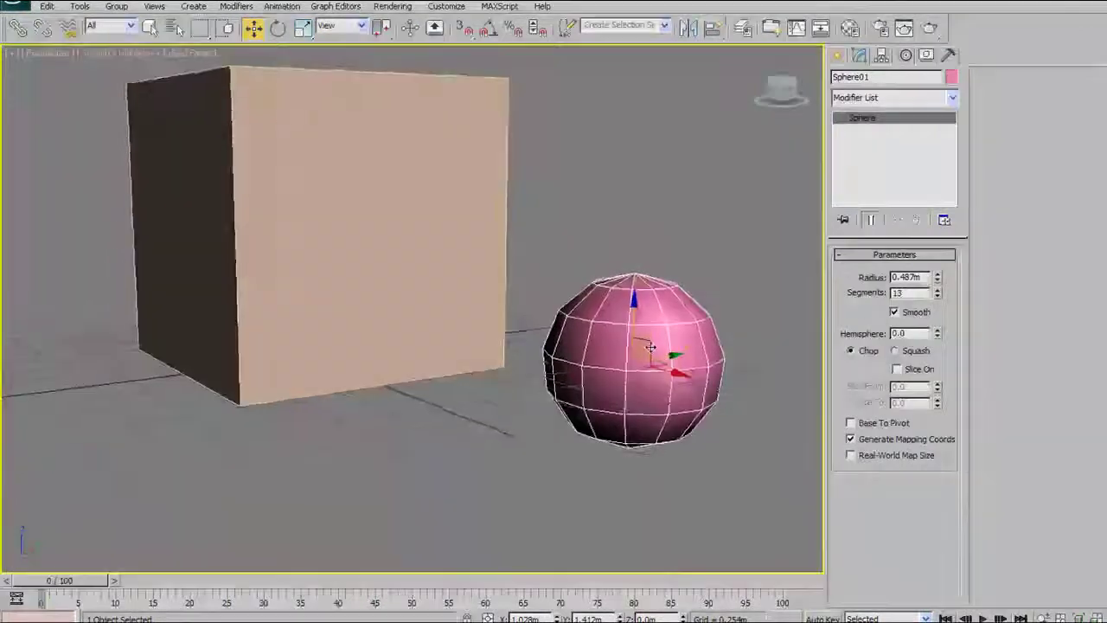
# - Compare the sphere with Smooth turned off and back on, with the edged faces hidden
pyautogui.click(894, 313)
pyautogui.press('F4')
pyautogui.keyDown('alt'); pyautogui.moveTo(638, 352); pyautogui.dragTo(733, 365, button='middle'); pyautogui.keyUp('alt')
pyautogui.click(896, 314)
pyautogui.moveTo(605, 395)
pyautogui.keyDown('alt'); pyautogui.mouseDown(button='middle')
pyautogui.moveTo(580, 342)
pyautogui.moveTo(592, 362)
pyautogui.mouseUp(button='middle'); pyautogui.keyUp('alt')
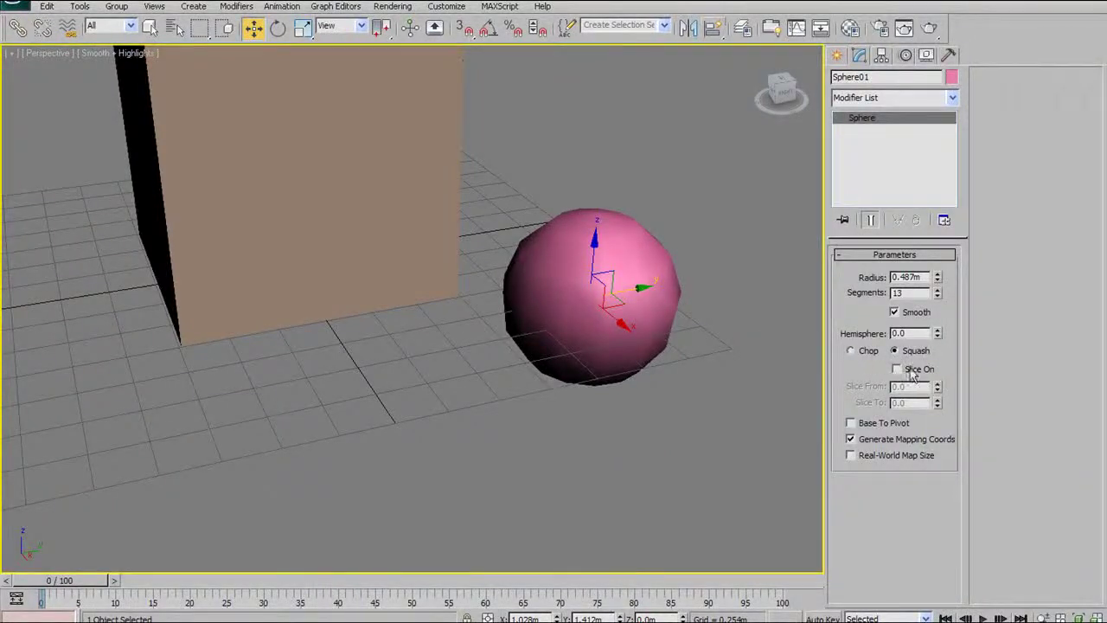
# - Set the sphere's hemisphere mode to Chop, enlarge its radius to 0.521 m and raise its segment count
pyautogui.click(852, 351)
pyautogui.moveTo(529, 325)
pyautogui.keyDown('alt'); pyautogui.mouseDown(button='middle')
pyautogui.moveTo(518, 322)
pyautogui.moveTo(532, 346)
pyautogui.mouseUp(button='middle'); pyautogui.keyUp('alt')
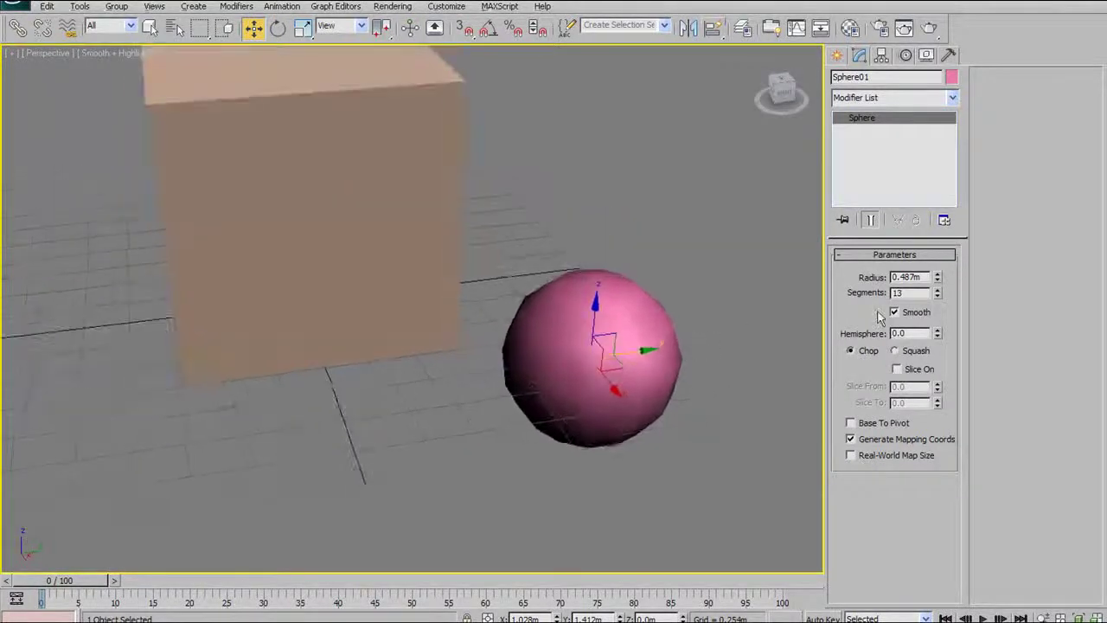
pyautogui.moveTo(935, 281); pyautogui.dragTo(954, 208)
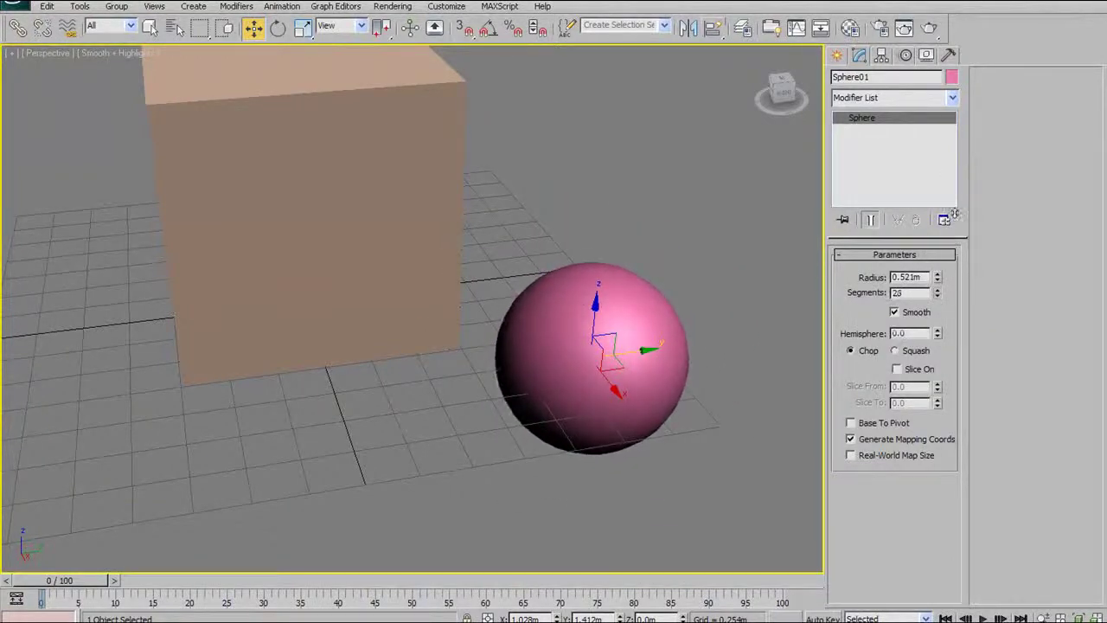
# - Delete the sphere and create a cylinder about 0.491 m in radius and 1.548 m high beside the box
pyautogui.scroll(-4, 576, 239)
pyautogui.press('Delete')
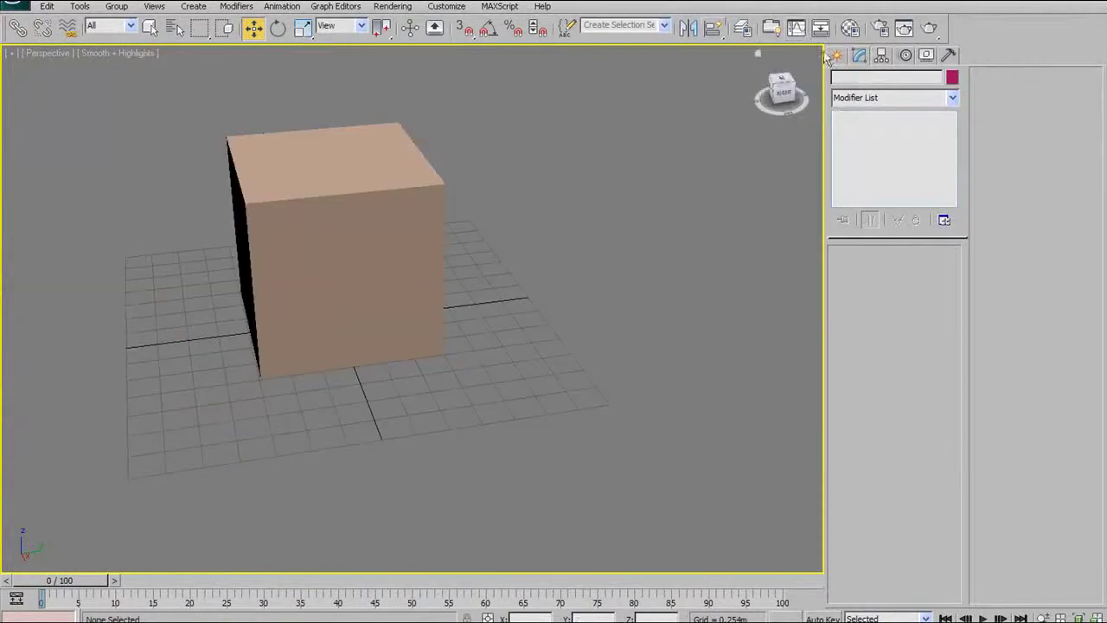
pyautogui.click(836, 55)
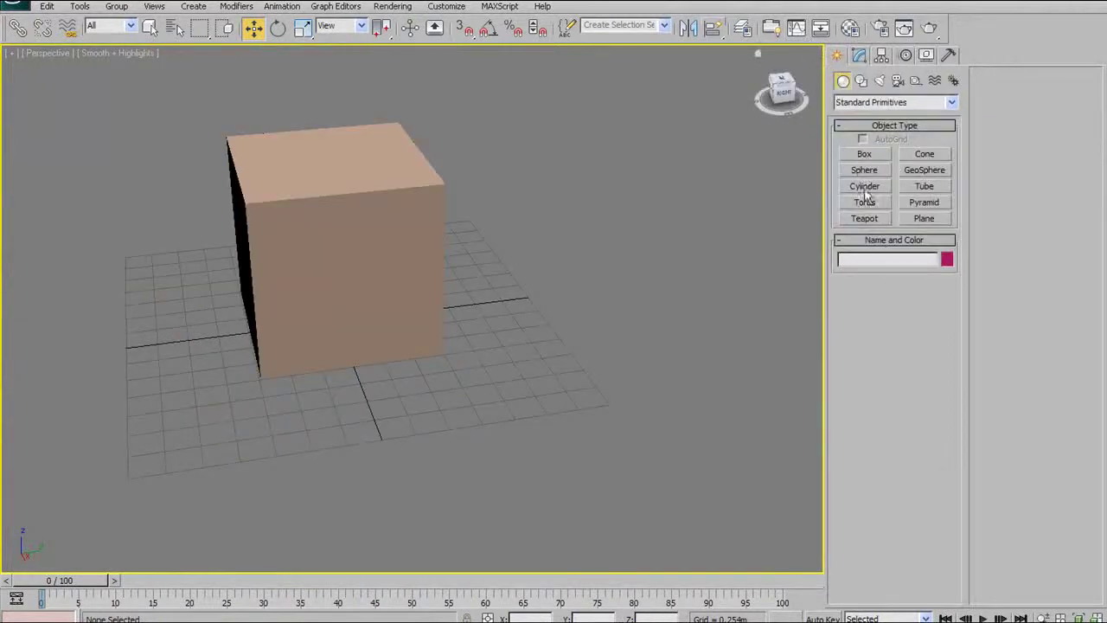
pyautogui.click(863, 187)
pyautogui.keyDown('alt'); pyautogui.moveTo(528, 254); pyautogui.dragTo(571, 339, button='middle'); pyautogui.keyUp('alt')
pyautogui.moveTo(571, 339); pyautogui.dragTo(588, 323)
pyautogui.click(629, 144)
# - Reduce the cylinder's height segments to 1 and vary its number of sides, ending at 24
pyautogui.keyDown('alt'); pyautogui.moveTo(544, 354); pyautogui.dragTo(536, 316, button='middle'); pyautogui.keyUp('alt')
pyautogui.rightClick(951, 394)
pyautogui.keyDown('alt'); pyautogui.moveTo(629, 332); pyautogui.dragTo(570, 348, button='middle'); pyautogui.keyUp('alt')
pyautogui.moveTo(950, 424); pyautogui.dragTo(932, 505)
pyautogui.keyDown('alt'); pyautogui.moveTo(649, 363); pyautogui.dragTo(610, 367, button='middle'); pyautogui.keyUp('alt')
pyautogui.moveTo(709, 363)
pyautogui.keyDown('alt'); pyautogui.mouseDown(button='middle')
pyautogui.moveTo(699, 329)
pyautogui.moveTo(691, 371)
pyautogui.mouseUp(button='middle'); pyautogui.keyUp('alt')
pyautogui.moveTo(953, 422); pyautogui.dragTo(940, 380)
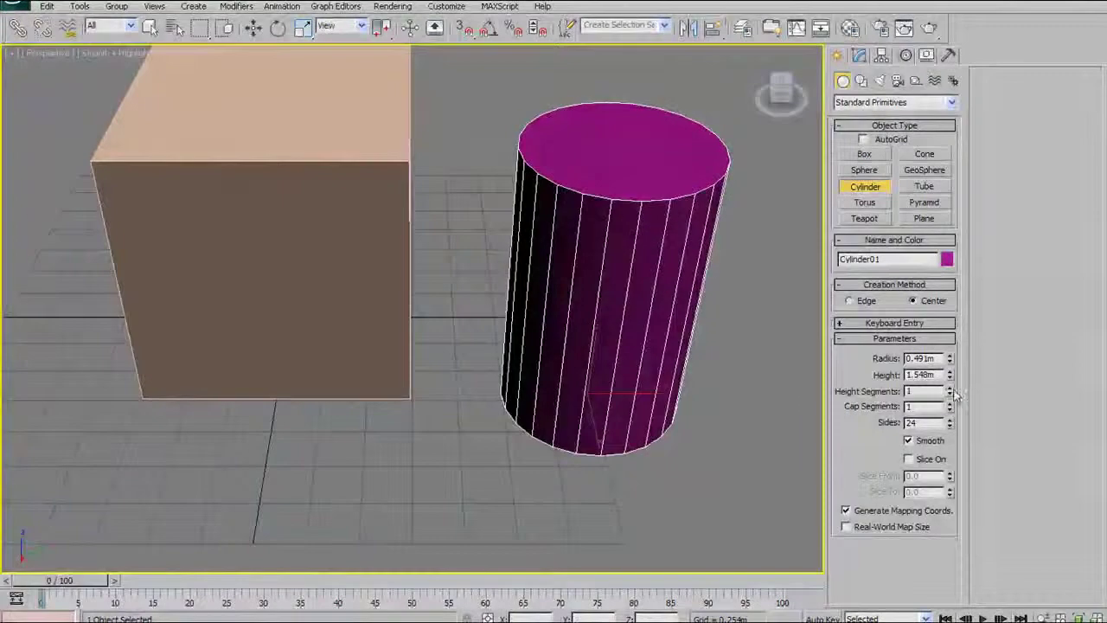
# - Try extra height segments and cap segments on the cylinder and return both counts to 1
pyautogui.click(952, 389)
pyautogui.click(952, 389)
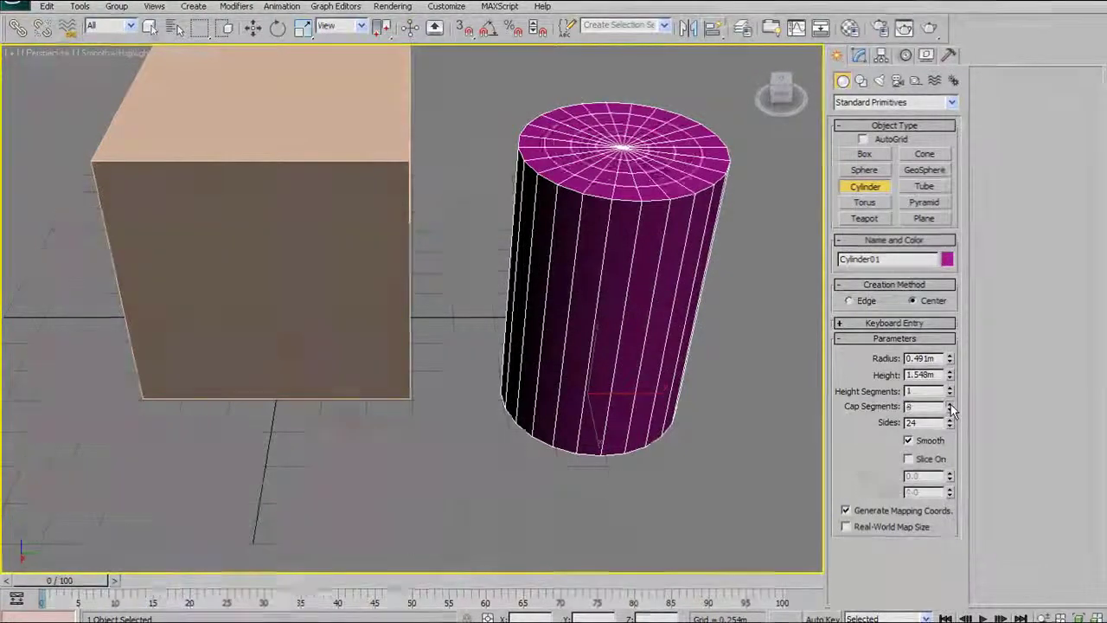
pyautogui.click(950, 410)
pyautogui.click(951, 410)
pyautogui.click(950, 410)
pyautogui.click(950, 410)
pyautogui.moveTo(588, 332); pyautogui.dragTo(573, 248, button='middle')
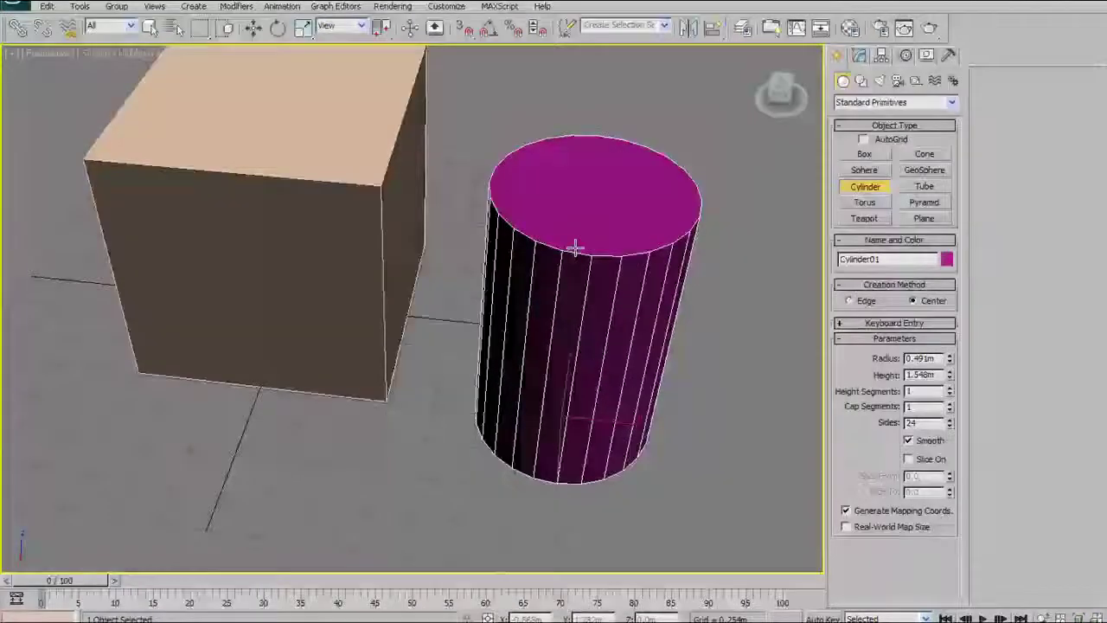
# - Delete the cylinder and leave cylinder creation by switching to the Move tool
pyautogui.press('Delete')
pyautogui.keyDown('alt'); pyautogui.moveTo(540, 308); pyautogui.dragTo(426, 328, button='middle'); pyautogui.keyUp('alt')
pyautogui.keyDown('alt'); pyautogui.moveTo(727, 297); pyautogui.dragTo(657, 289, button='middle'); pyautogui.keyUp('alt')
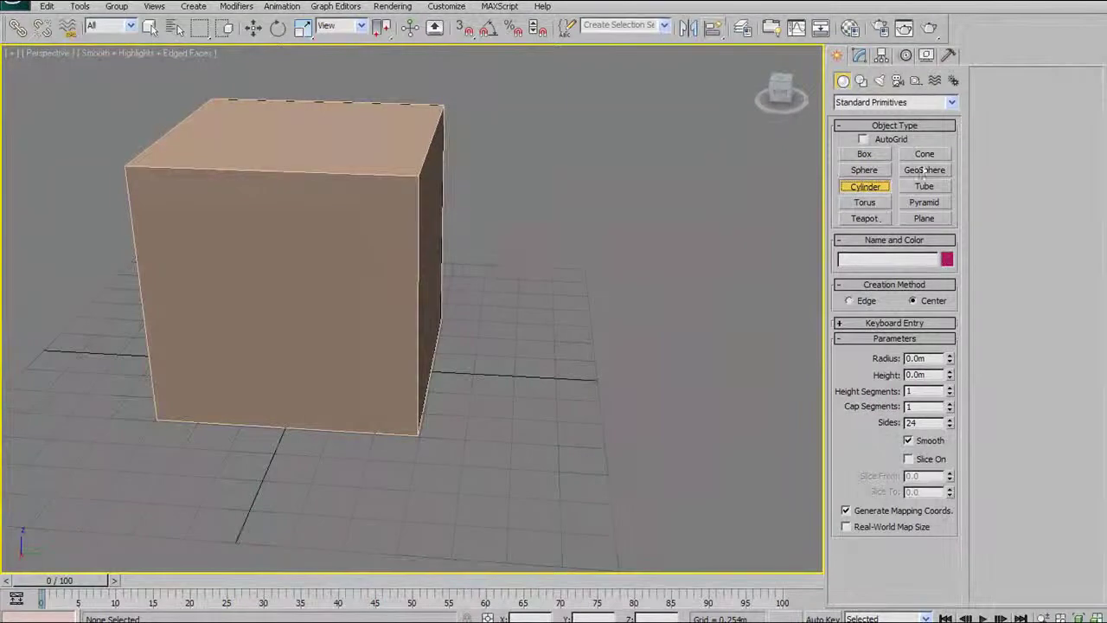
pyautogui.keyDown('alt'); pyautogui.moveTo(441, 322); pyautogui.dragTo(393, 322, button='middle'); pyautogui.keyUp('alt')
pyautogui.click(254, 33)
pyautogui.moveTo(460, 204); pyautogui.dragTo(491, 273, button='middle')
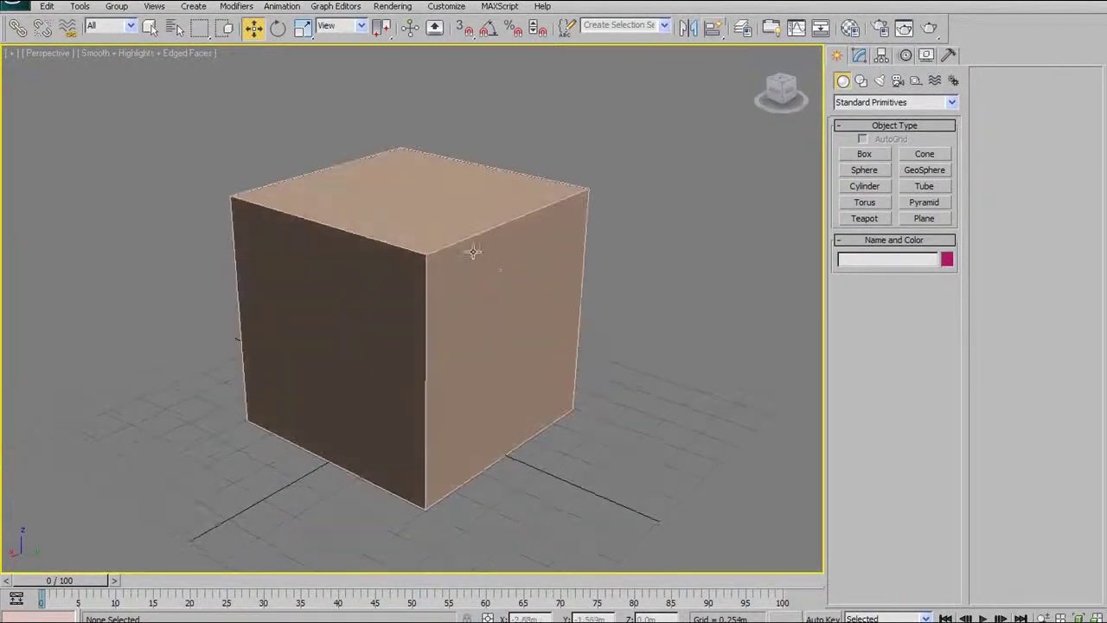
# - Review the available geometry categories, keep Standard Primitives, and look over the box from different distances
pyautogui.click(951, 103)
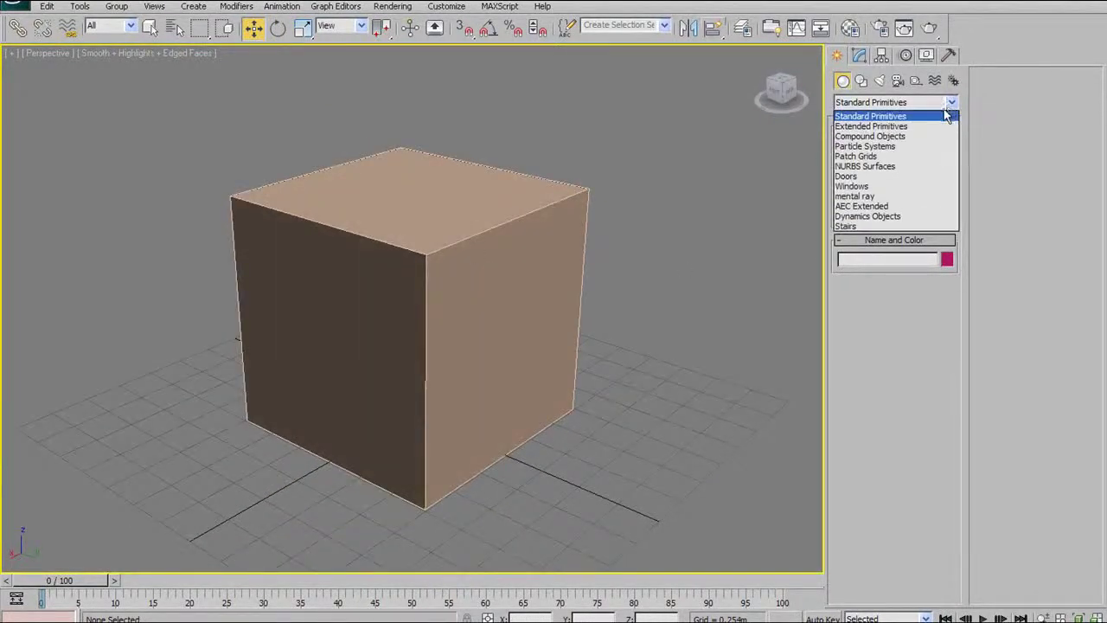
pyautogui.click(947, 115)
pyautogui.click(949, 103)
pyautogui.click(730, 166)
pyautogui.scroll(-3, 592, 226)
pyautogui.scroll(3, 477, 208)
pyautogui.scroll(1, 496, 277)
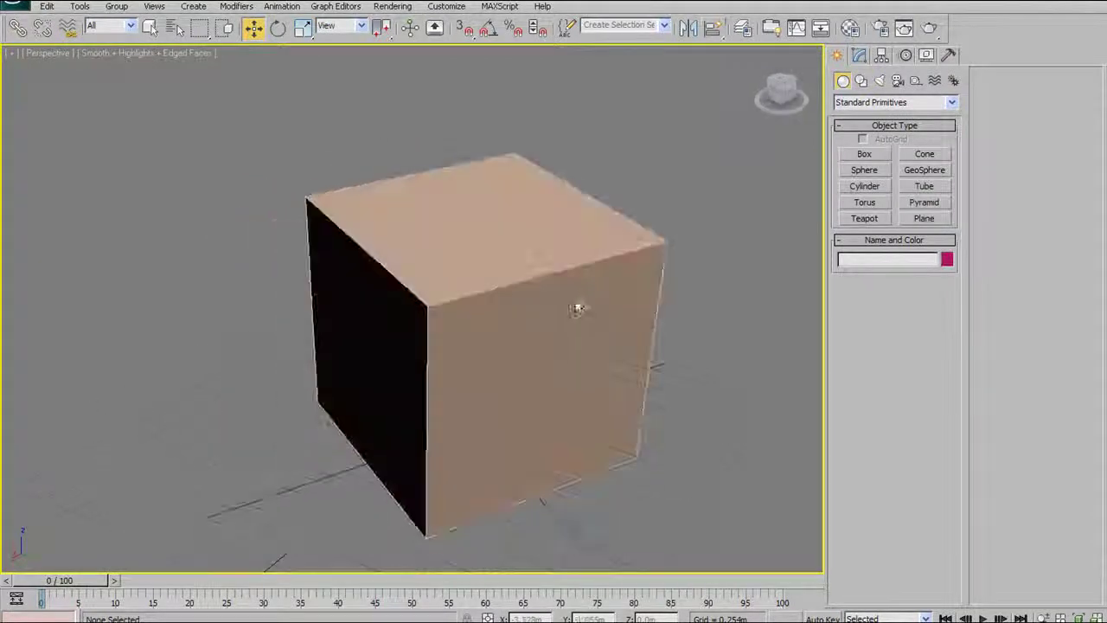